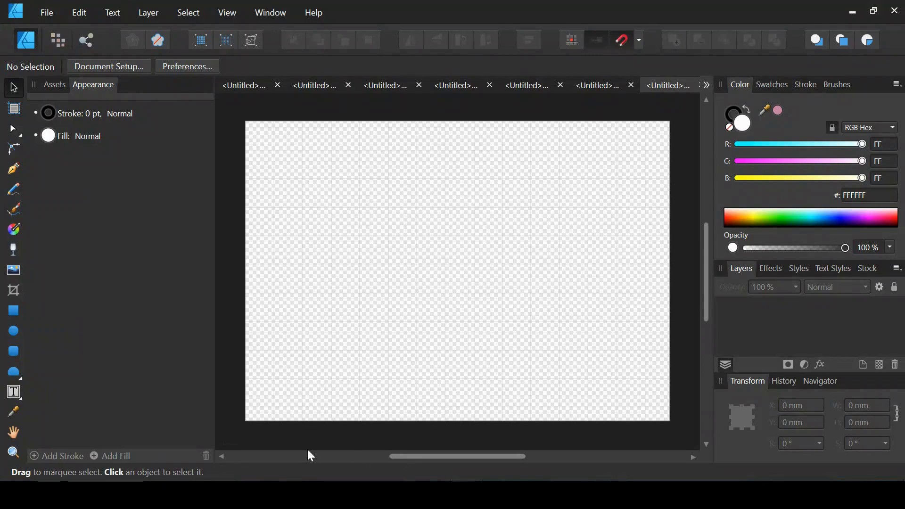
Draw a white rectangle across the page and, with its proportions unlocked, size it to 280 mm wide by 200 mm high
click(14, 312)
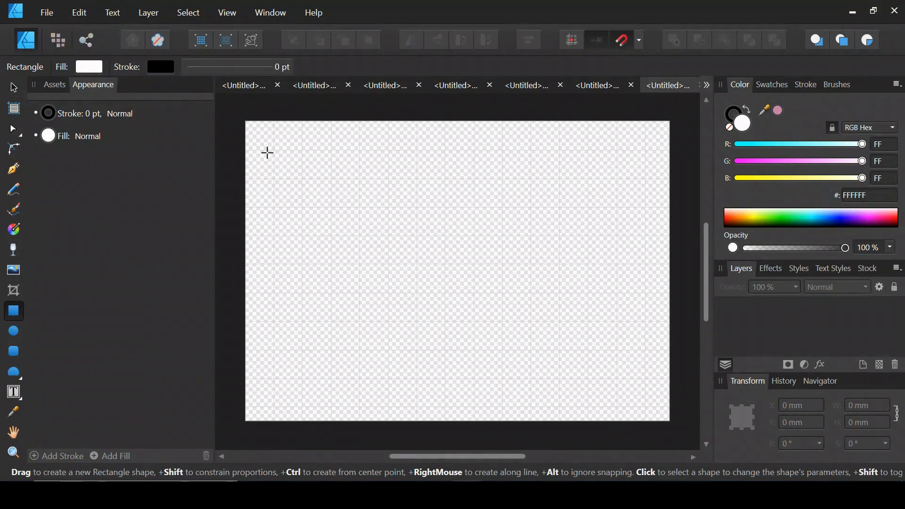
drag(260, 133, 648, 403)
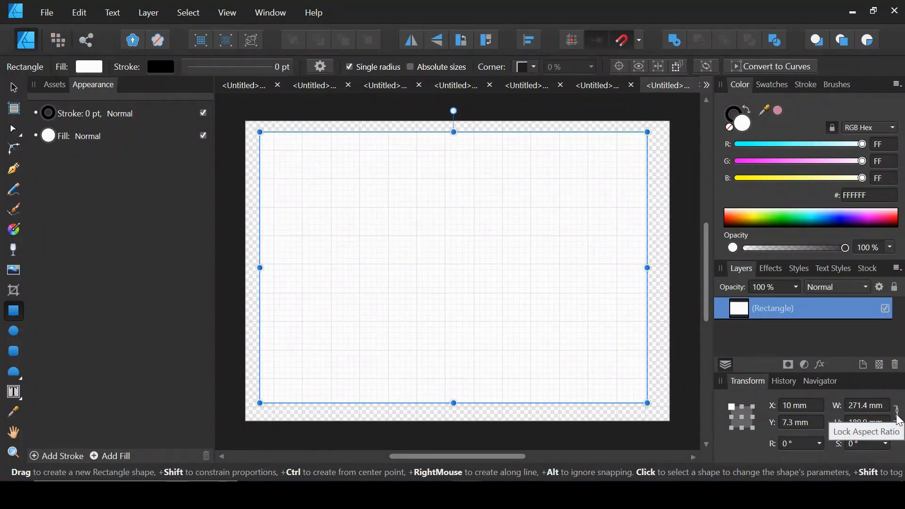
click(872, 405)
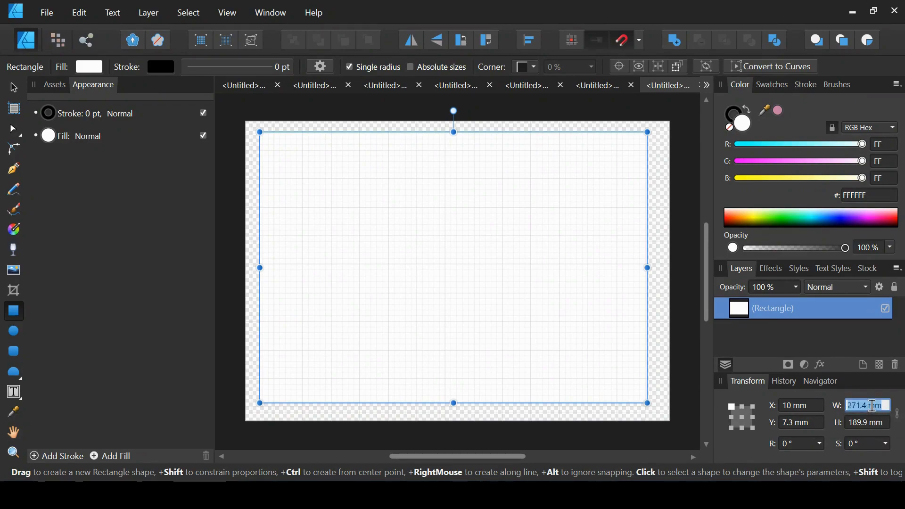
text(280)
key(Tab)
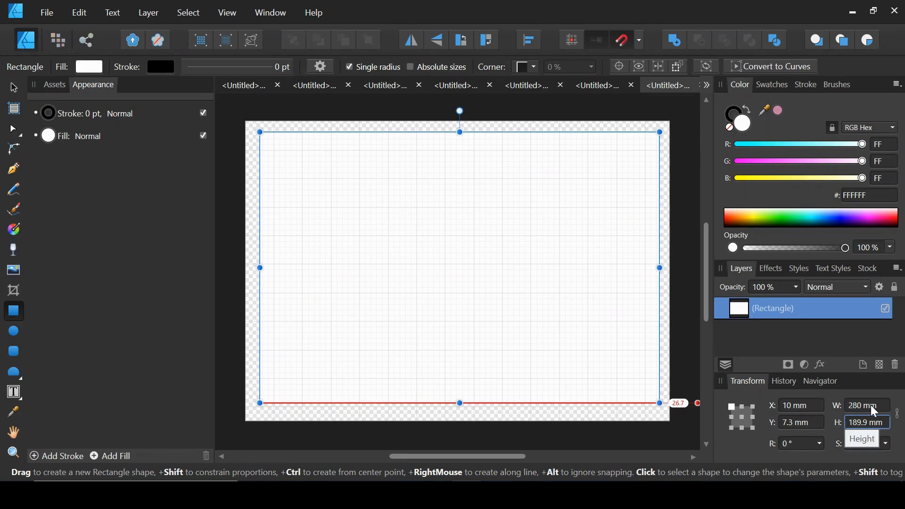
click(873, 422)
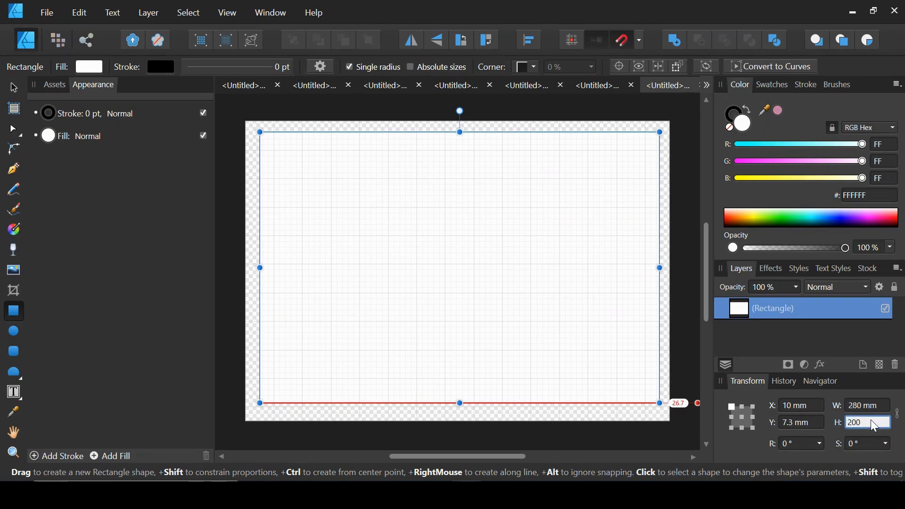
key(Return)
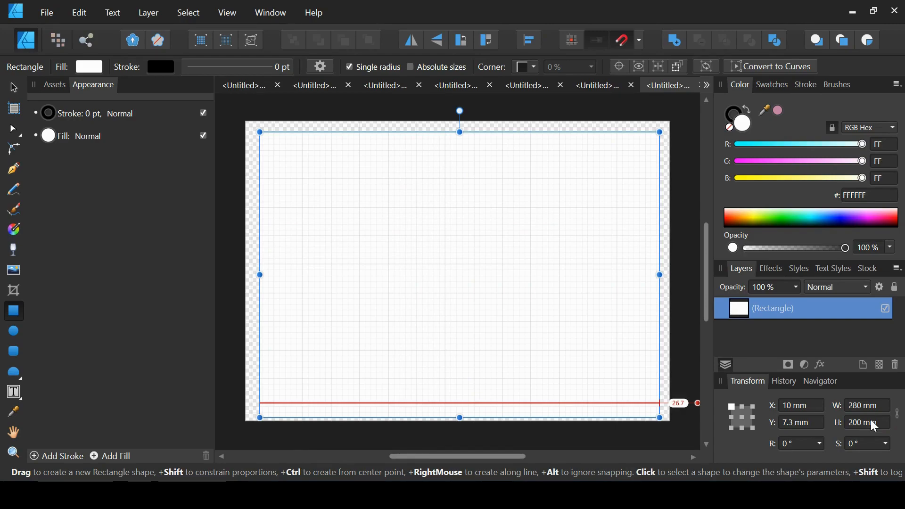
Centre the rectangle horizontally and vertically on the spread
click(525, 44)
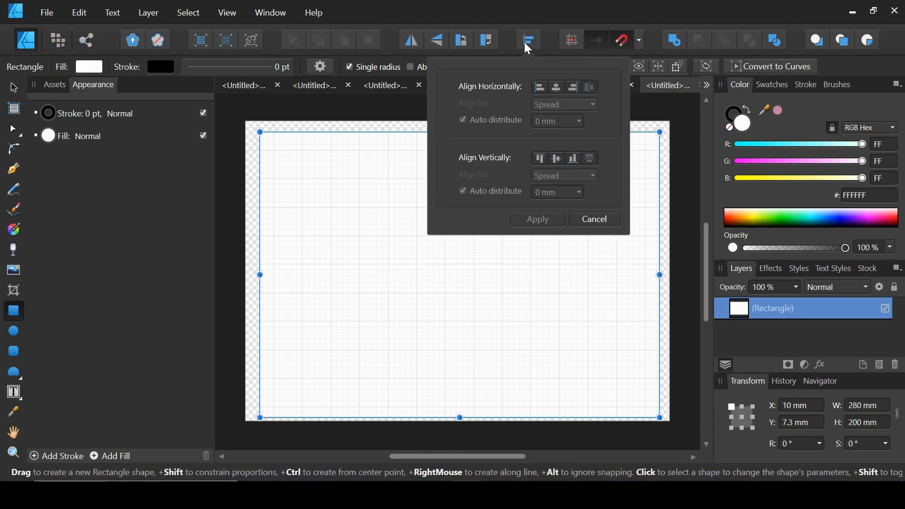
click(558, 88)
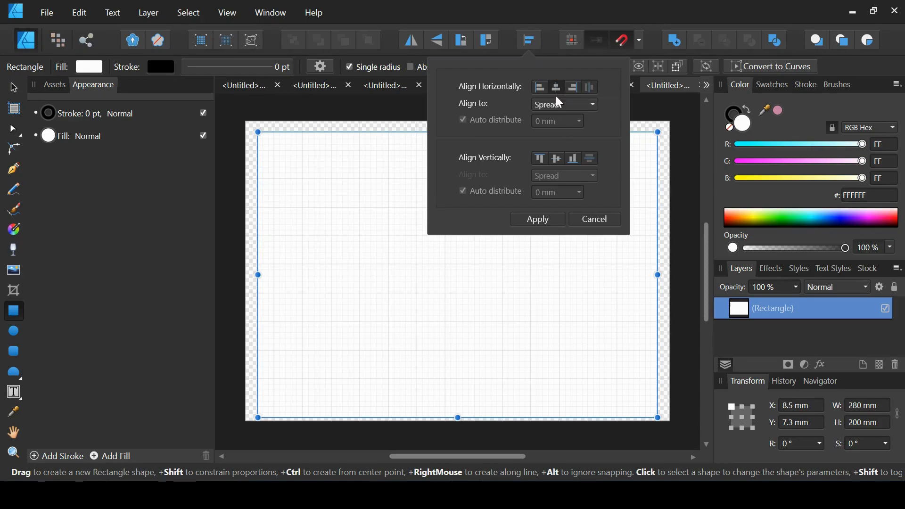
click(558, 159)
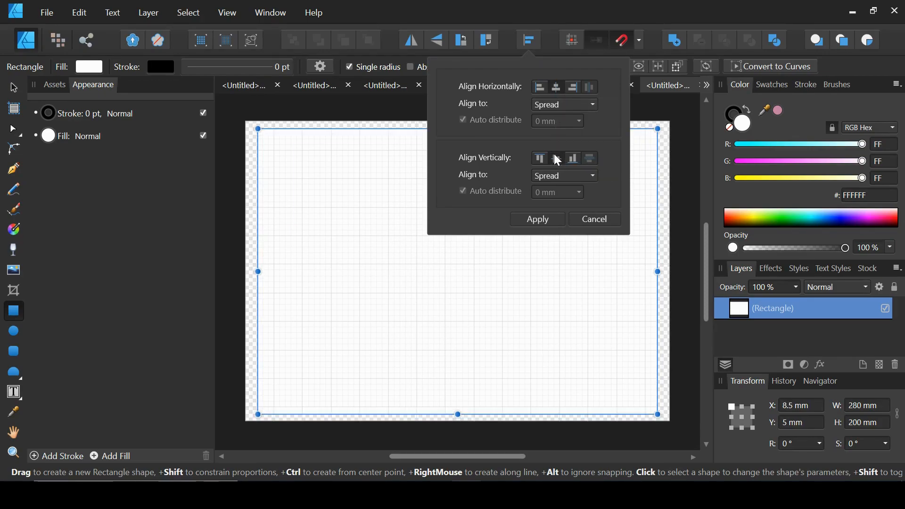
click(538, 221)
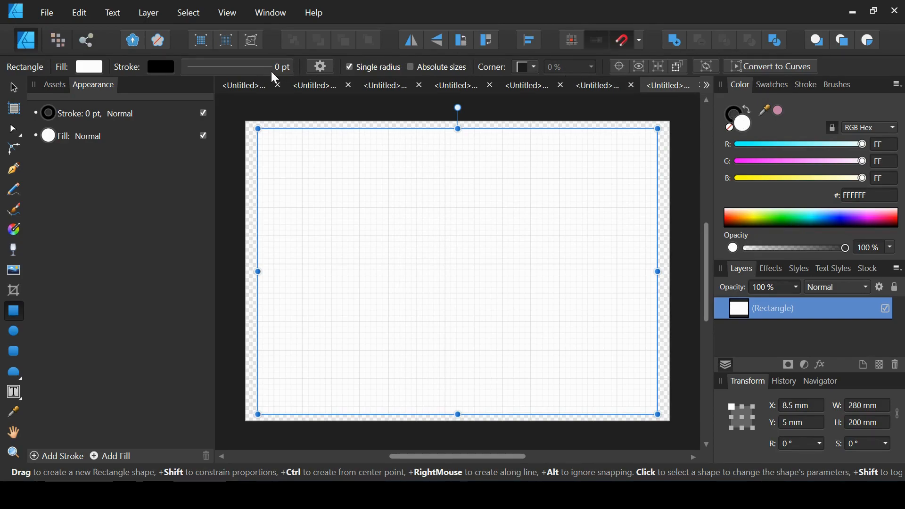
Give the rectangle a 1 pt stroke and deselect it
click(253, 67)
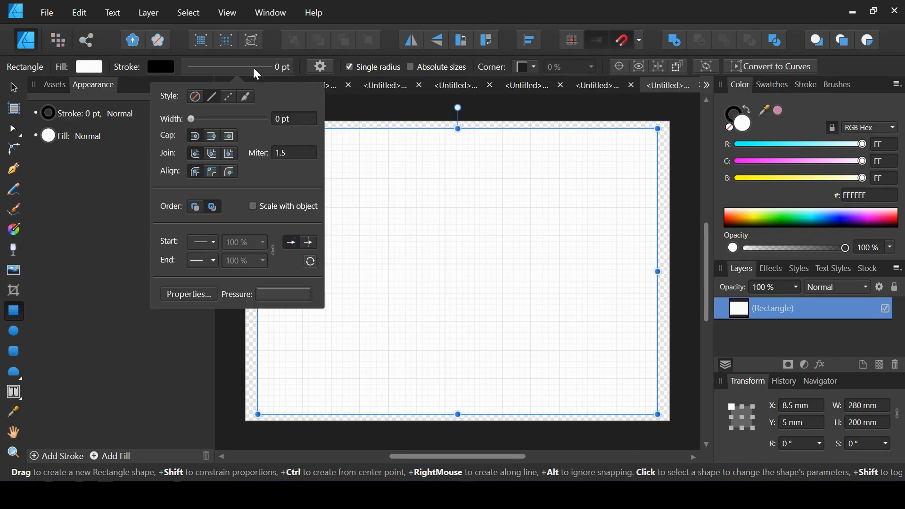
click(292, 119)
text(1)
key(Return)
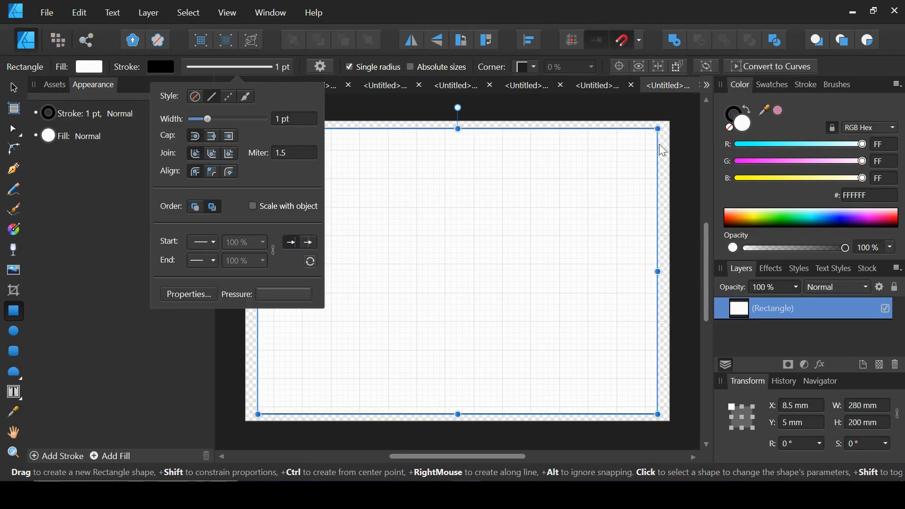
click(684, 151)
click(684, 151)
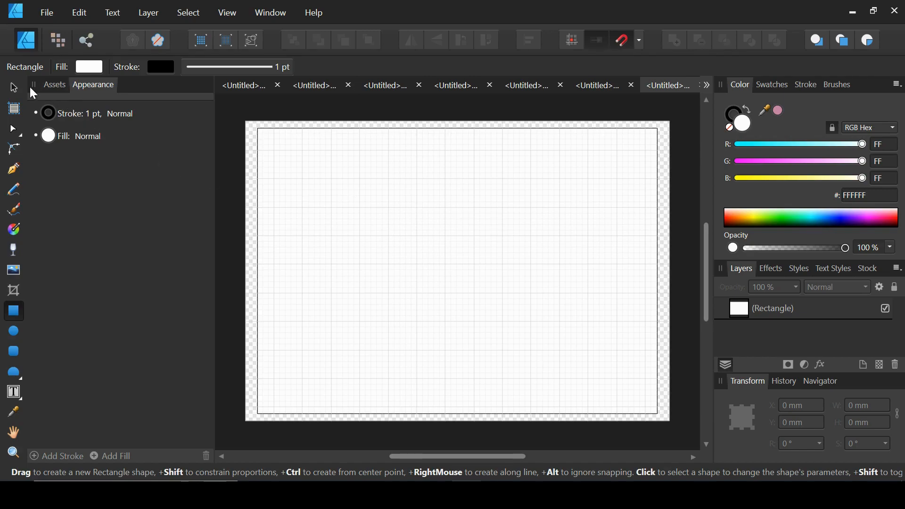
Place the RECTANGLE image from the SWEETPEAS folder over the outlined rectangle and stretch it to 200 mm high to fill it
click(14, 87)
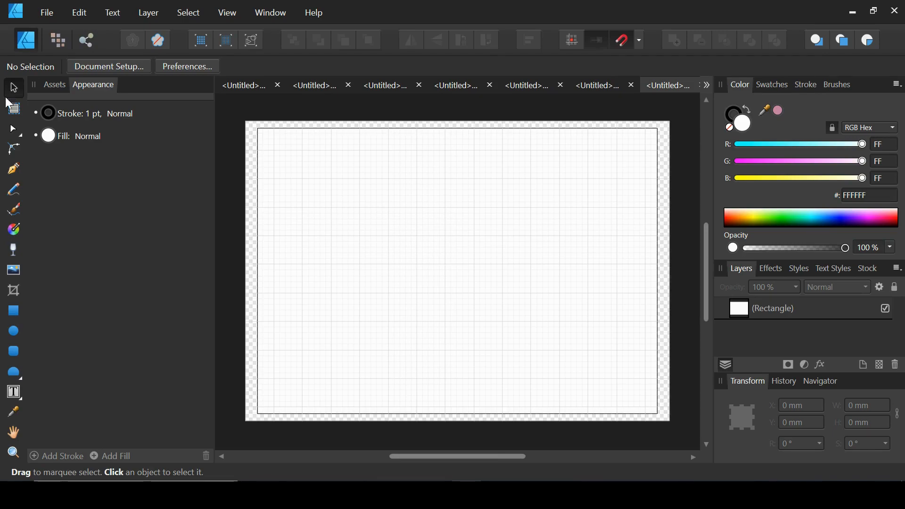
click(17, 269)
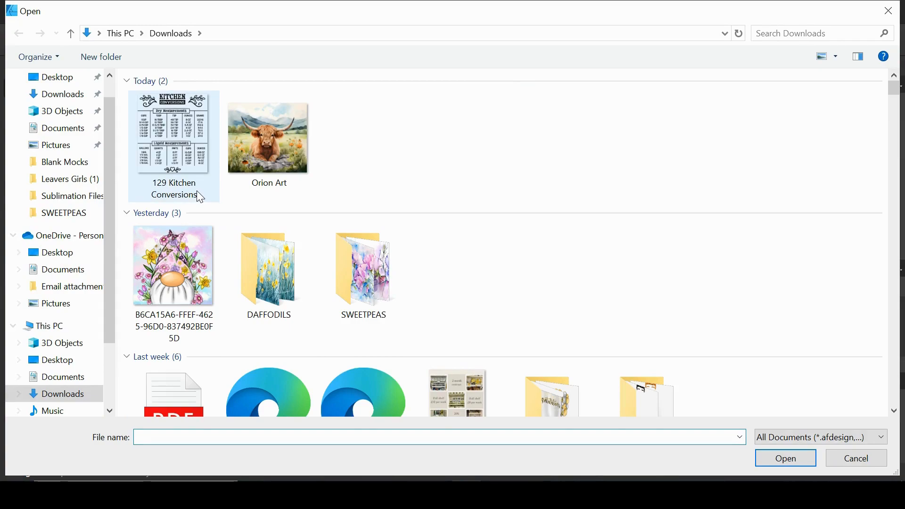
double_click(370, 271)
double_click(242, 130)
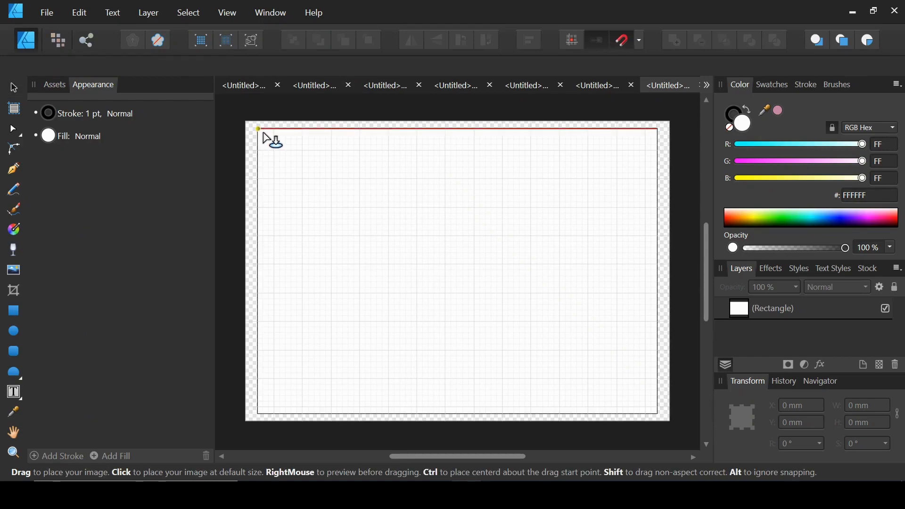
drag(261, 133, 643, 424)
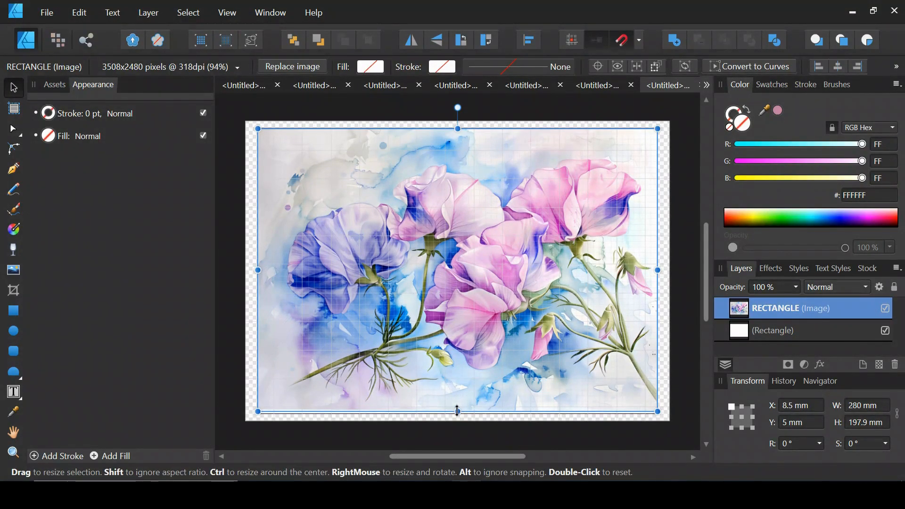
drag(457, 410, 457, 411)
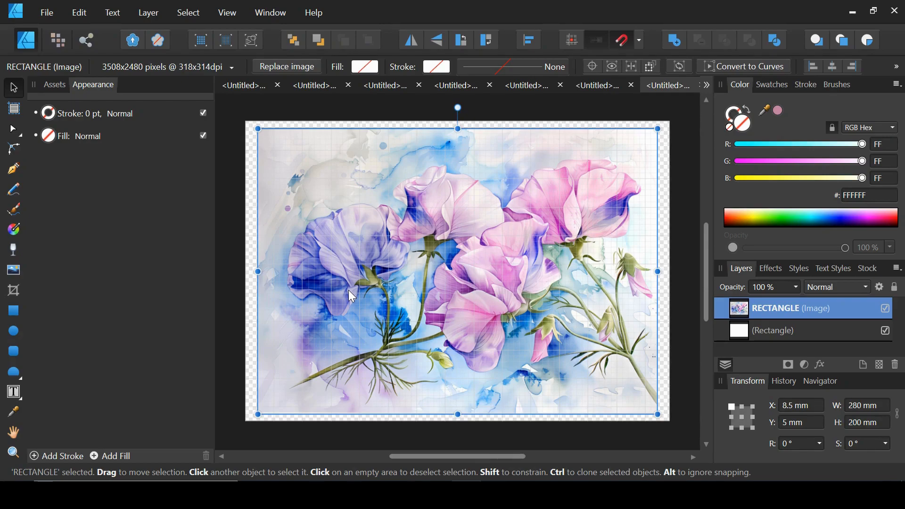
Place the 129 Kitchen Conversions image from Downloads over the flowers, about 178 mm wide by 200 mm high
click(14, 270)
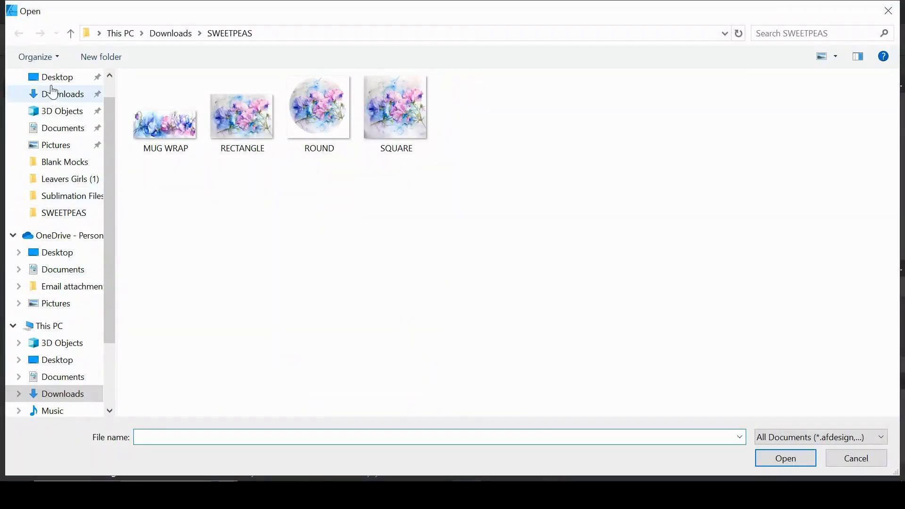
click(58, 101)
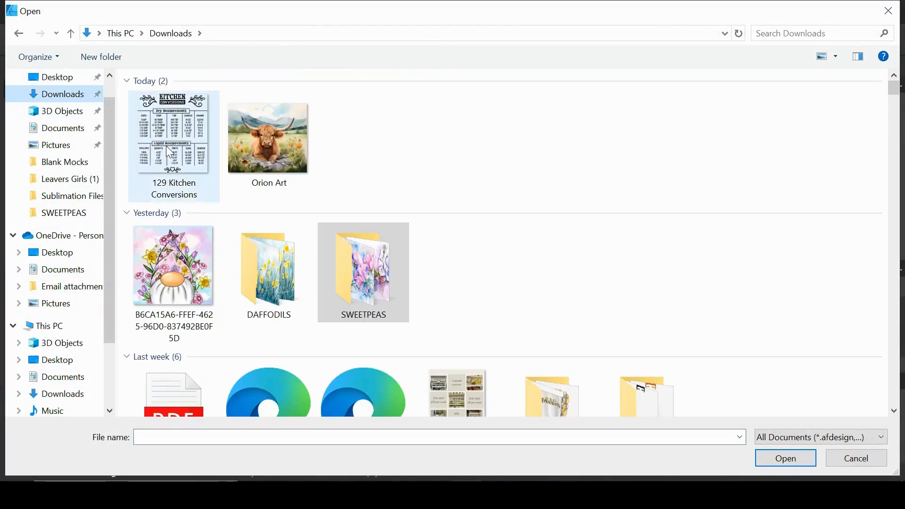
click(168, 147)
double_click(166, 145)
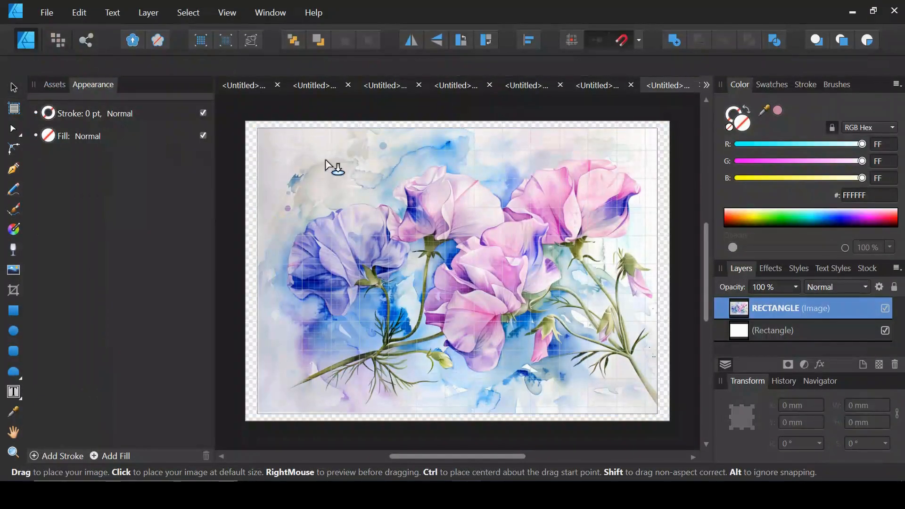
drag(316, 132, 605, 384)
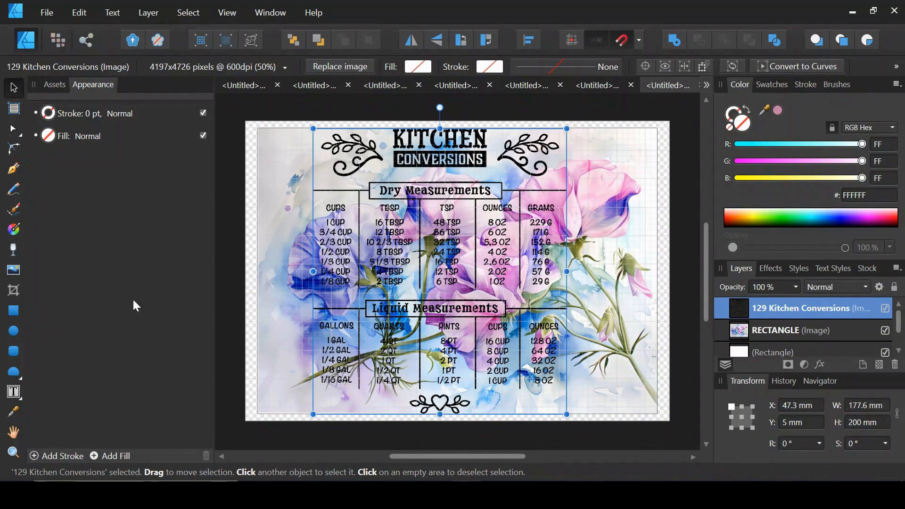
Crop the Kitchen Conversions heading and the bottom heart ornament off the chart image, leaving it about 149 mm high
click(16, 297)
drag(440, 129, 438, 178)
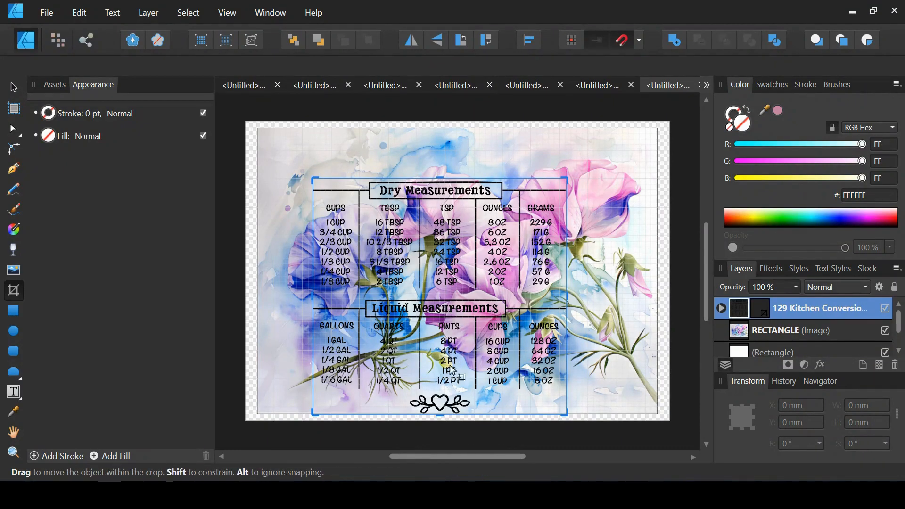
drag(440, 415, 438, 392)
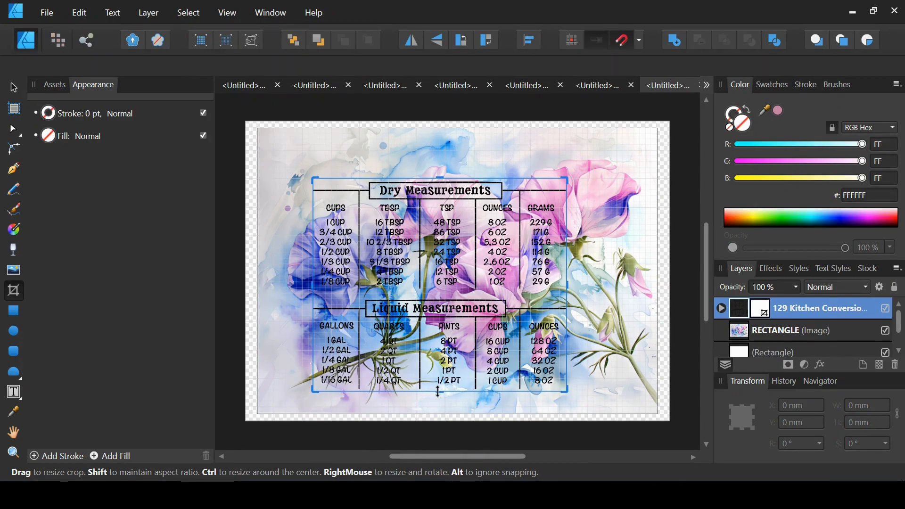
click(13, 89)
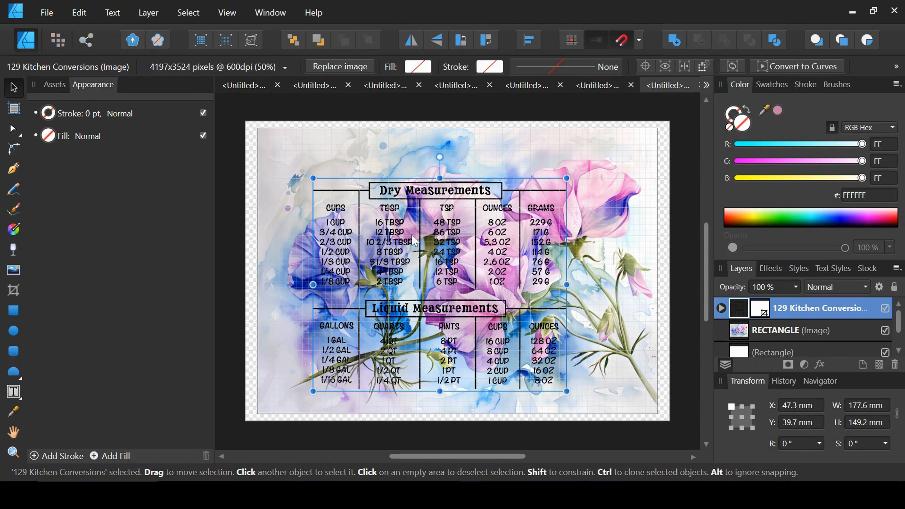
Lock the cropped chart's aspect ratio, enlarge it to about 217 by 182 mm, and centre it roughly over the flower background
click(898, 414)
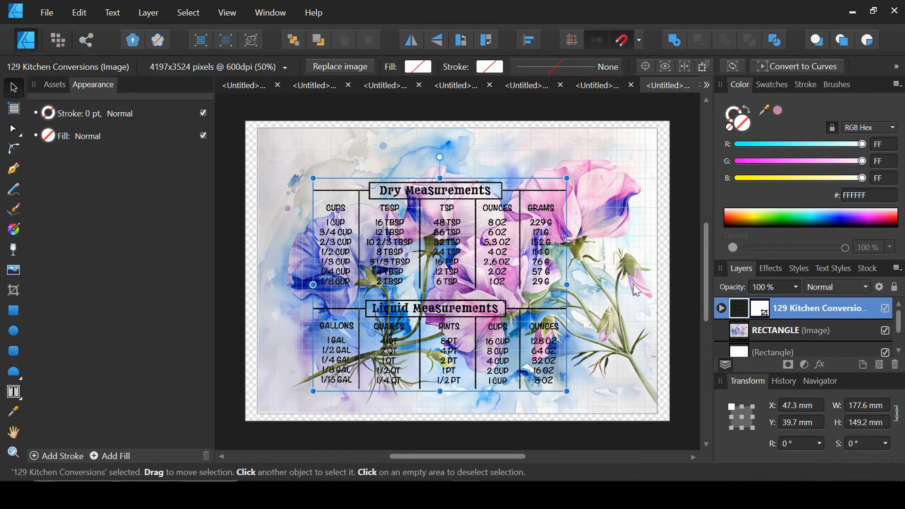
drag(567, 179, 612, 141)
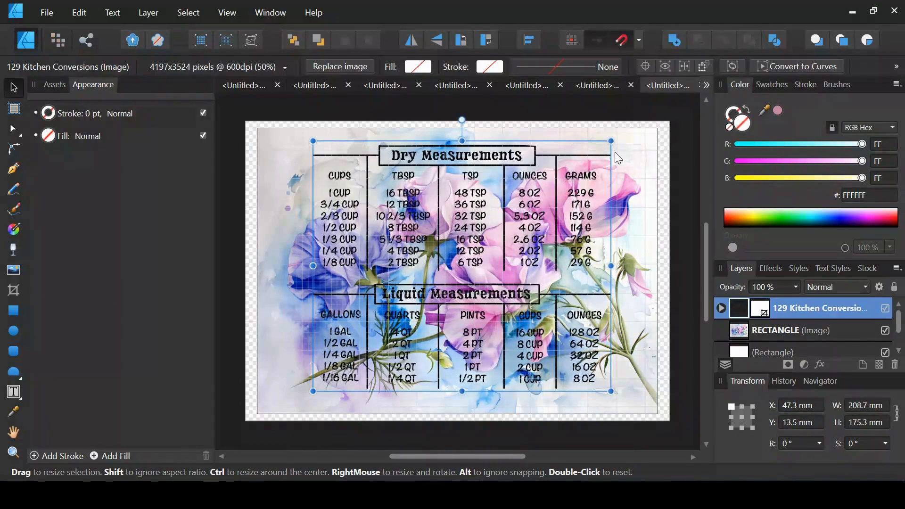
drag(314, 391, 302, 402)
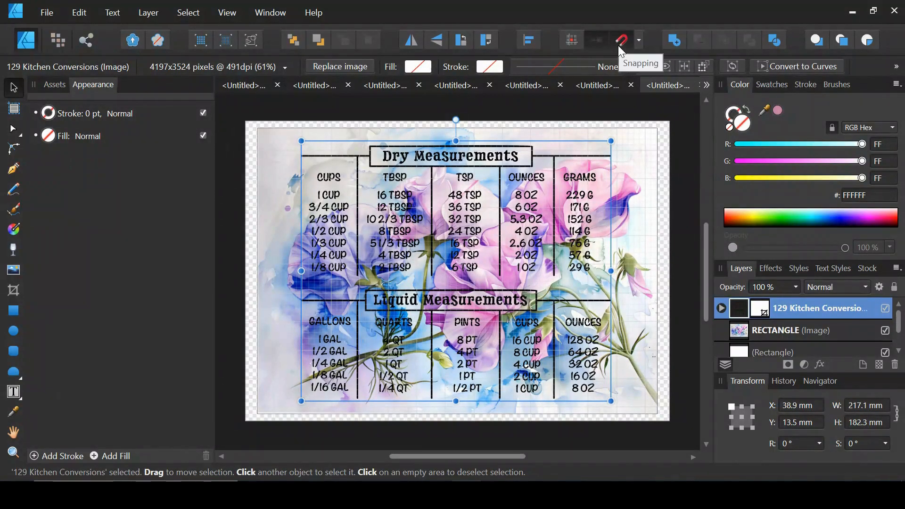
drag(478, 244, 474, 250)
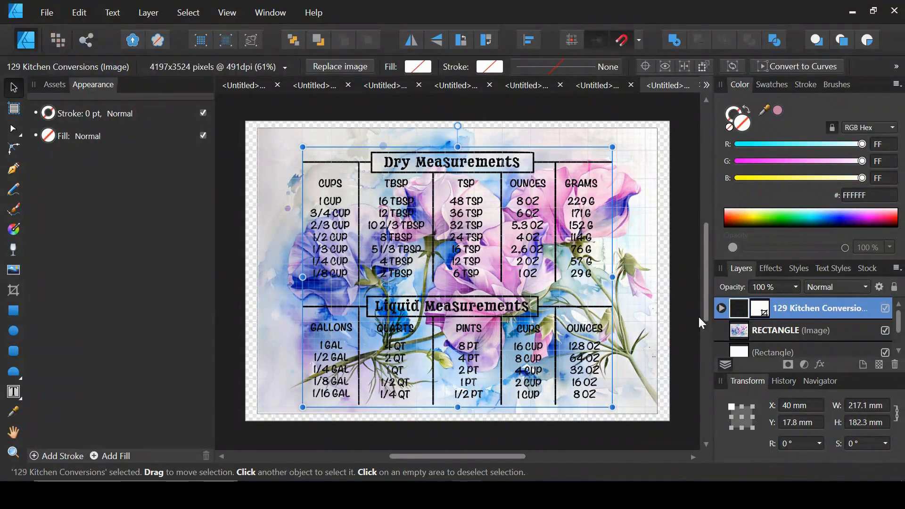
Try the sweet pea background image at 53% opacity and restore it to 100%
click(766, 332)
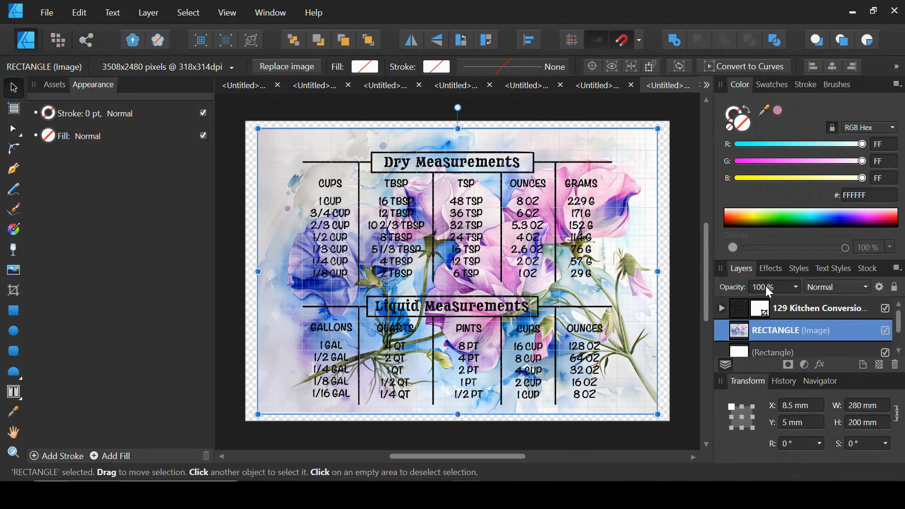
click(798, 287)
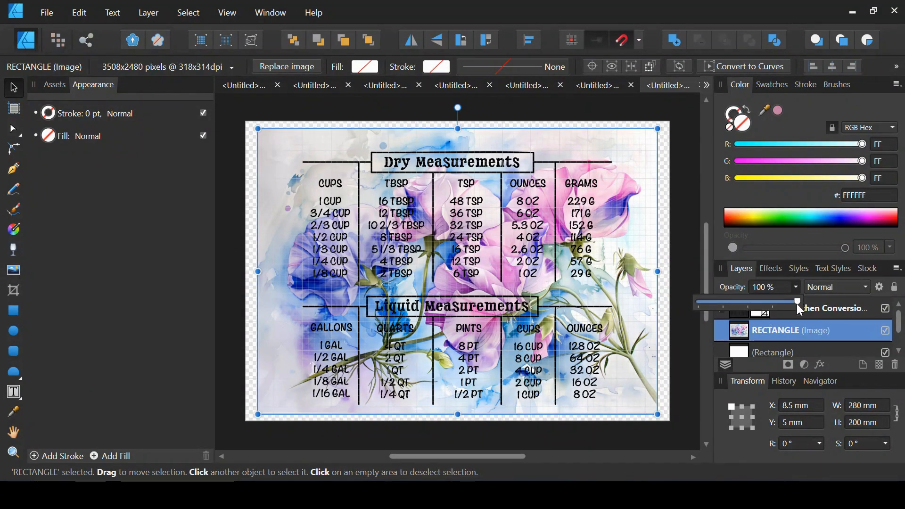
drag(797, 304, 751, 307)
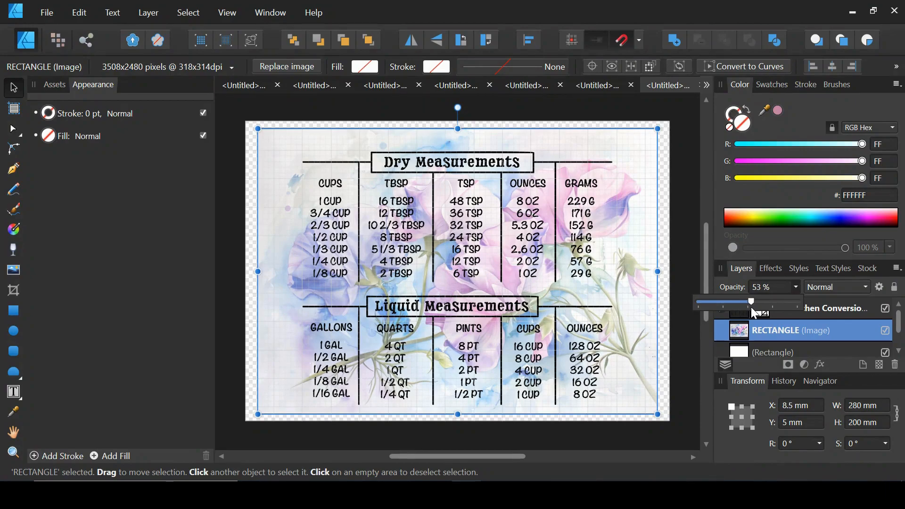
drag(751, 307, 807, 305)
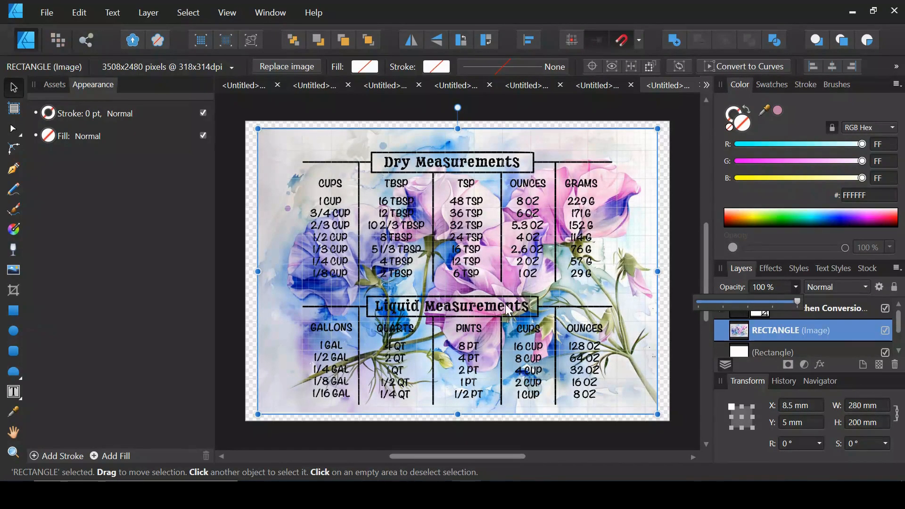
Draw a white rectangle about 235 by 182 mm between the measurement chart and the sweet pea image
click(15, 312)
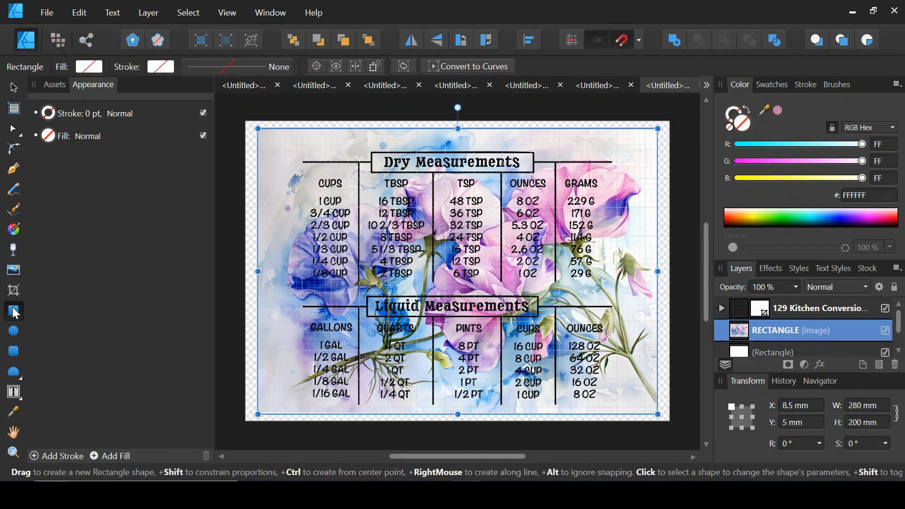
mouse_move(286, 147)
mouse_down()
mouse_move(596, 361)
mouse_move(622, 407)
mouse_up()
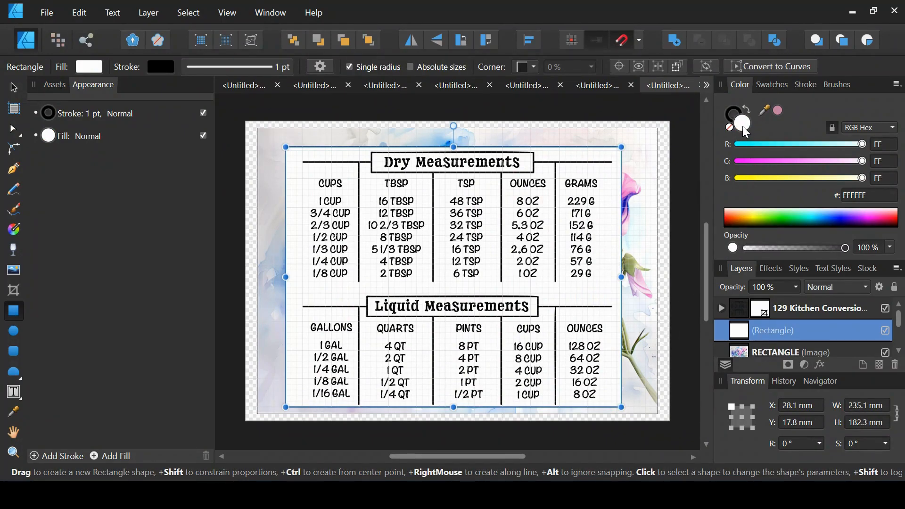
Set the stroke width of the white rectangle behind the measurement chart to 0 pt
click(275, 68)
click(297, 119)
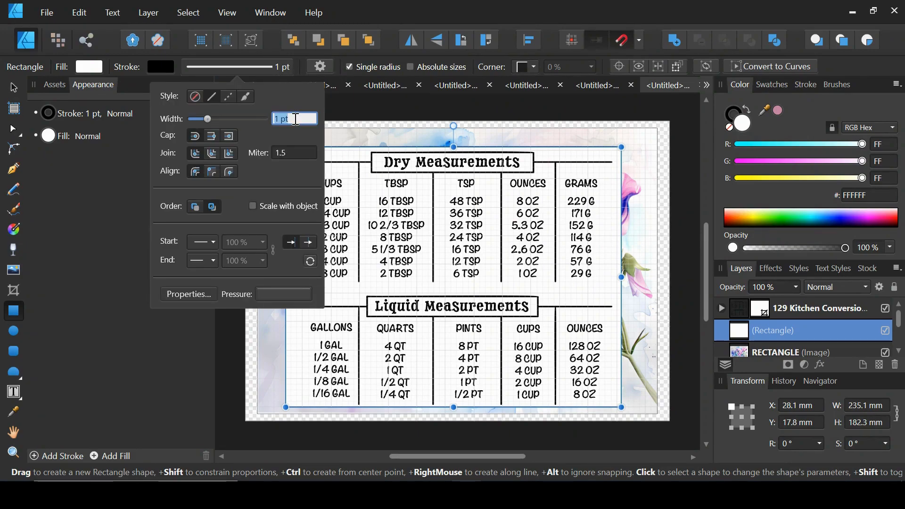
key(Return)
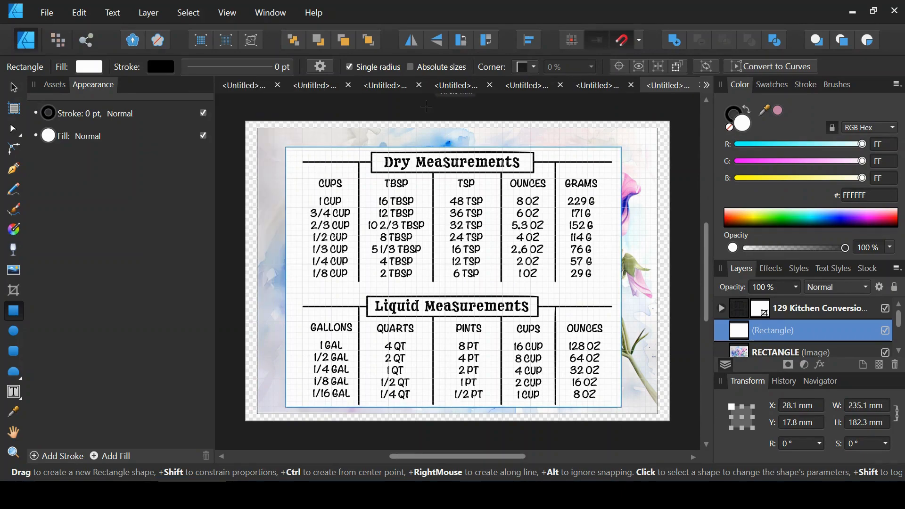
Centre the white rectangle on the sweet pea background and move the measurement chart up to line up with it
click(15, 88)
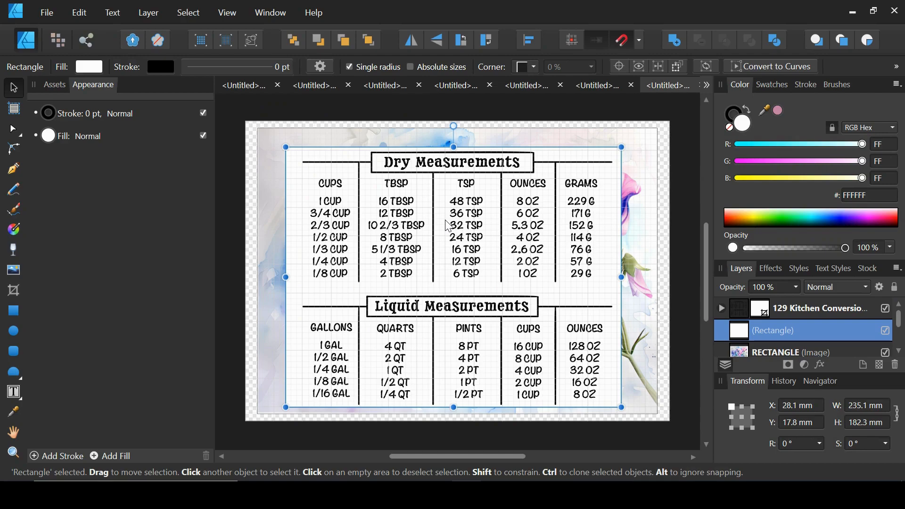
drag(449, 226, 448, 220)
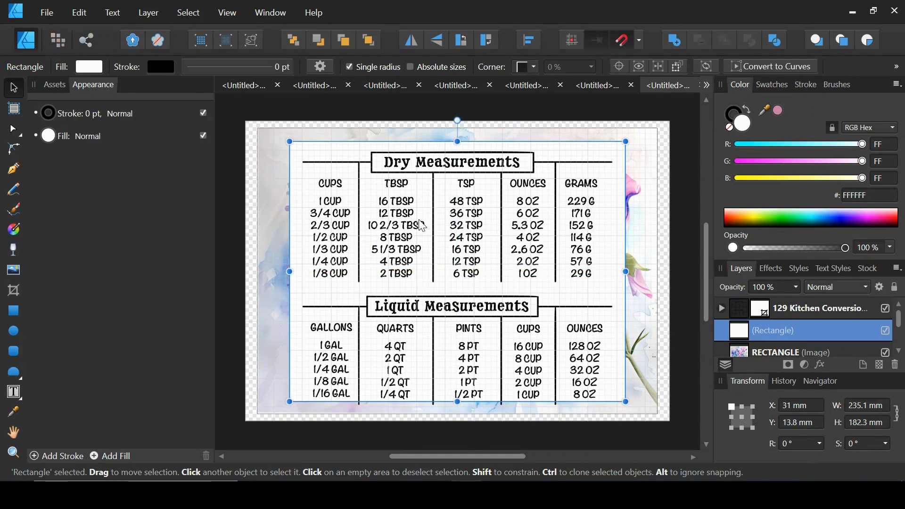
click(825, 311)
drag(572, 277, 572, 272)
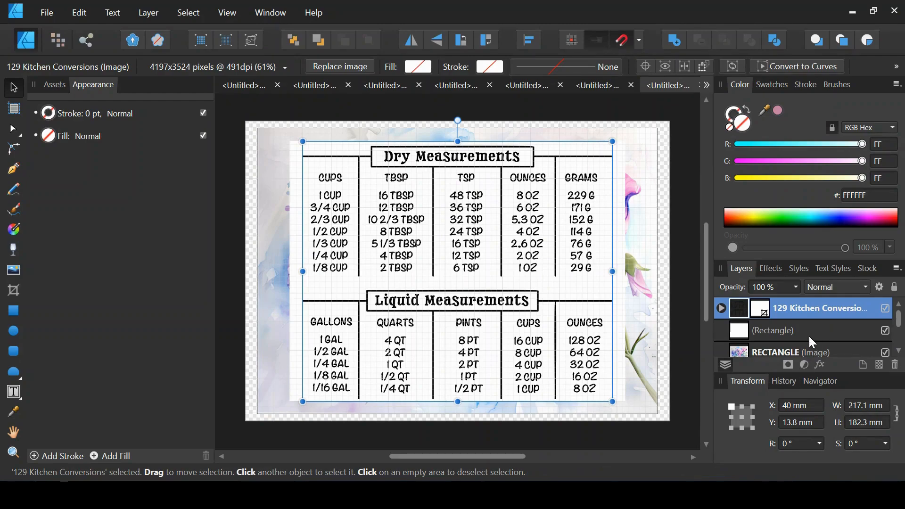
Try the white rectangle in front of the measurement chart and return it to just behind the chart
click(776, 331)
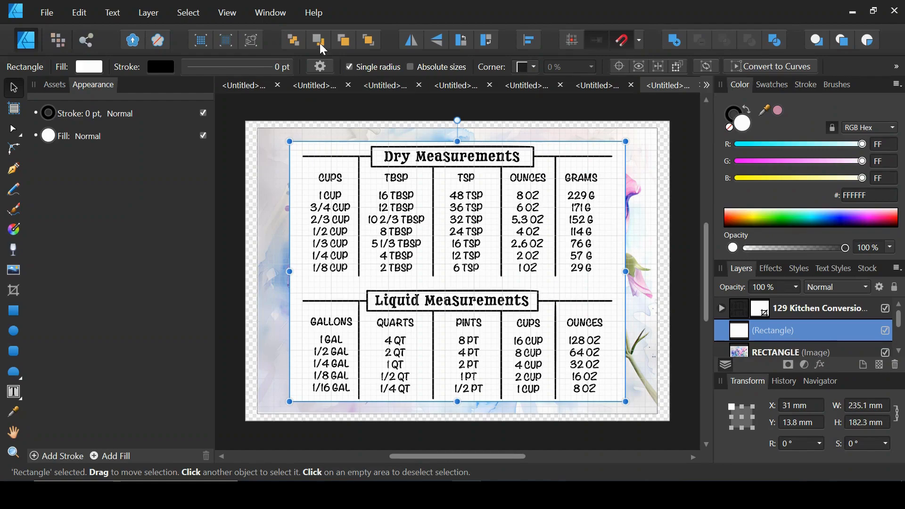
click(344, 41)
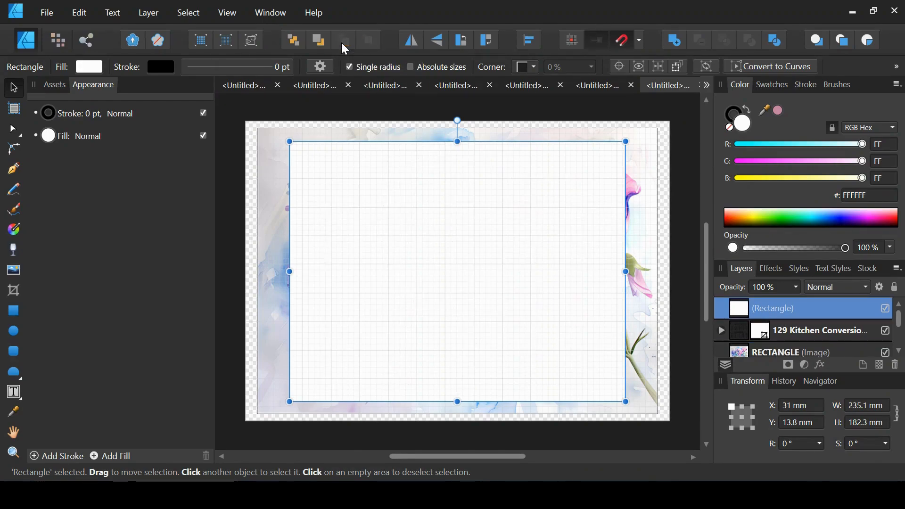
click(317, 41)
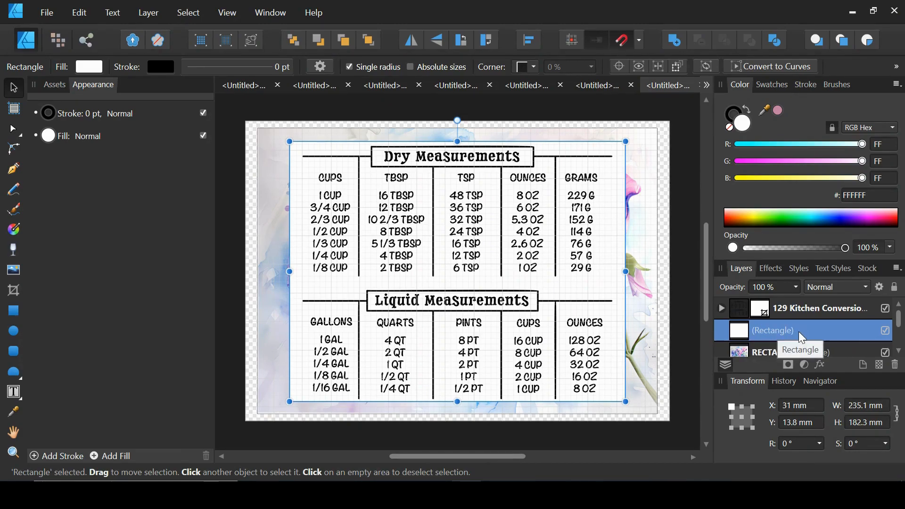
Lower the white rectangle's opacity to 65% and deselect it
click(798, 287)
drag(797, 301, 766, 303)
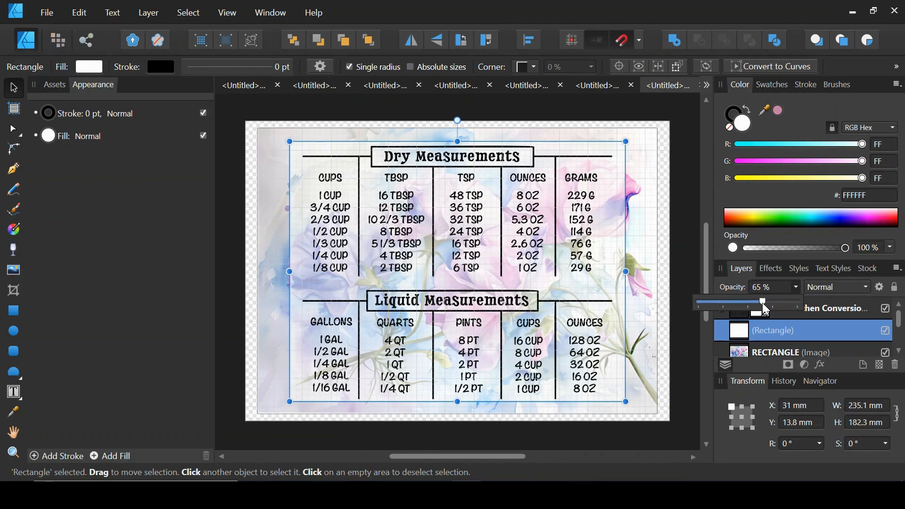
click(688, 156)
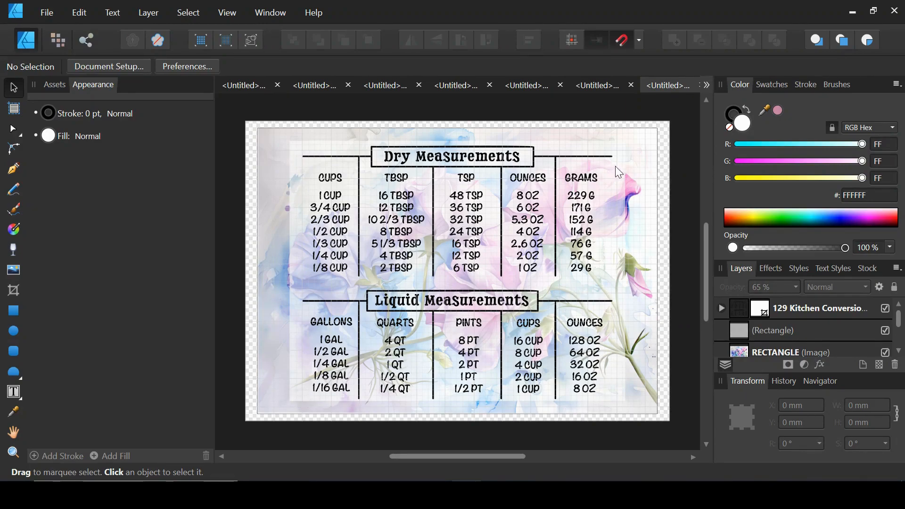
Delete the semi-transparent white rectangle and the measurement chart, leaving the sweet pea image
click(767, 330)
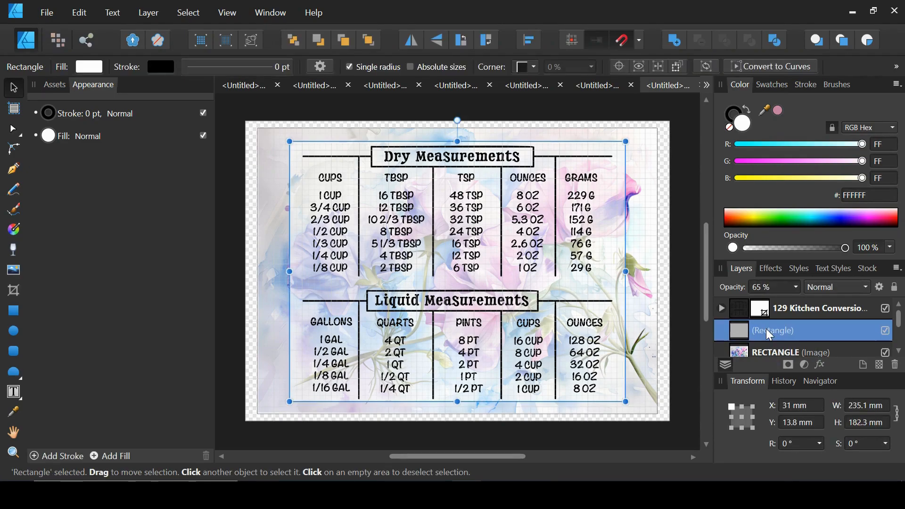
key(ctrl+z)
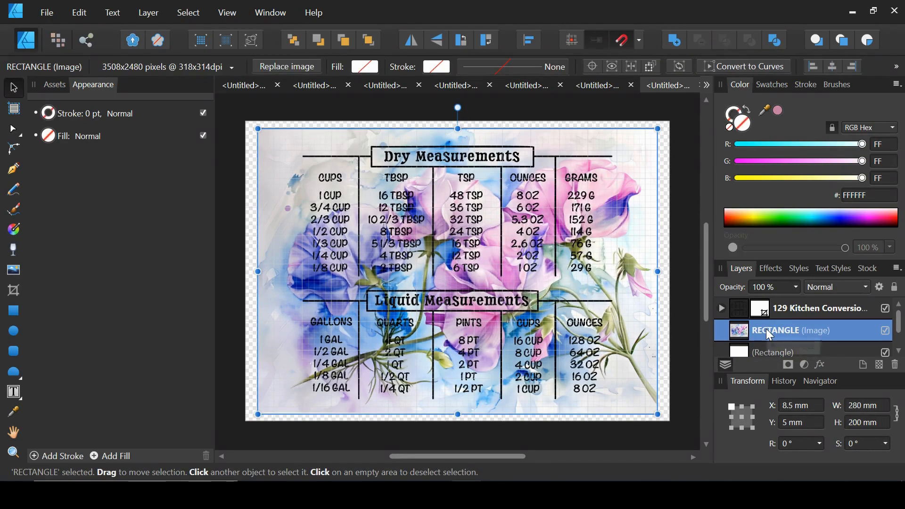
click(805, 308)
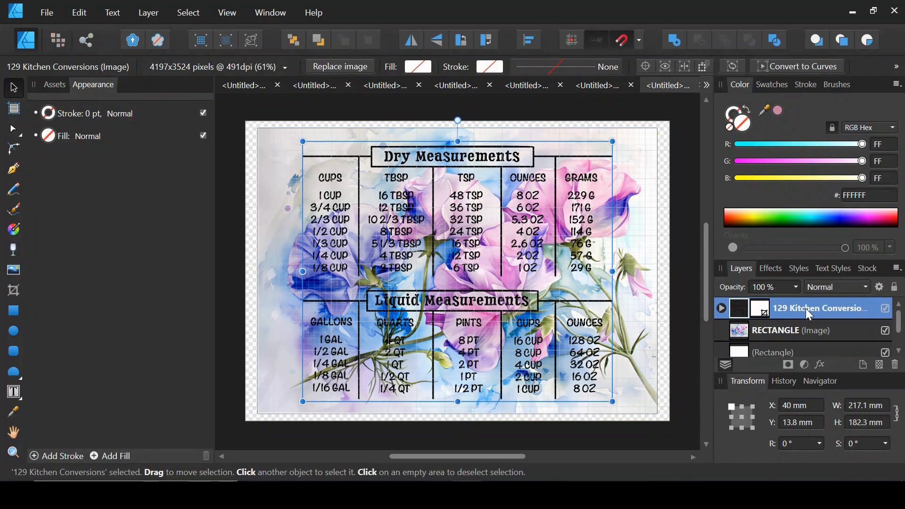
key(Delete)
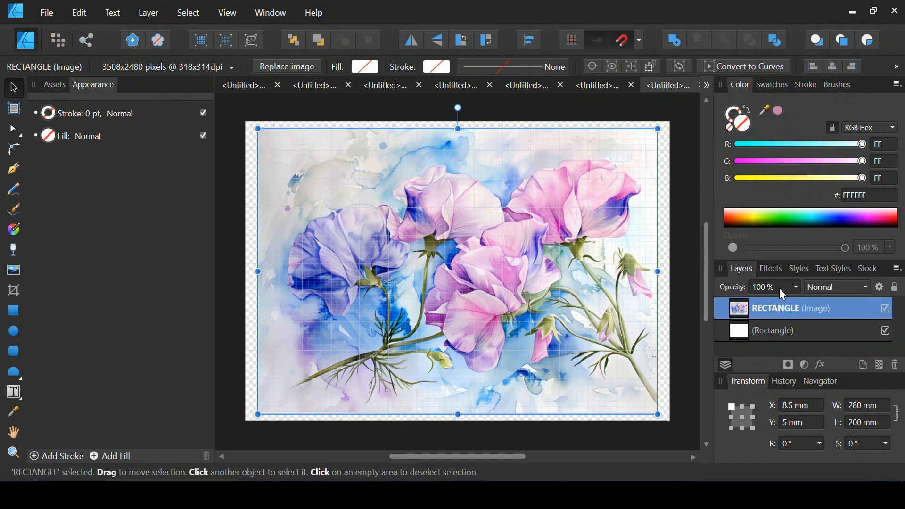
Add a text frame about 210 by 129 mm over the sweet pea image containing "Mum's Kitchen"
click(21, 397)
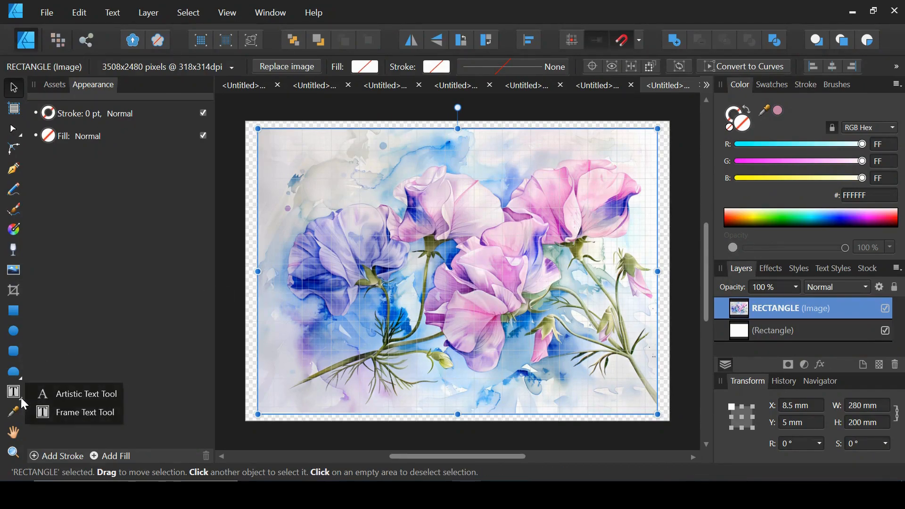
click(64, 412)
drag(309, 174, 608, 357)
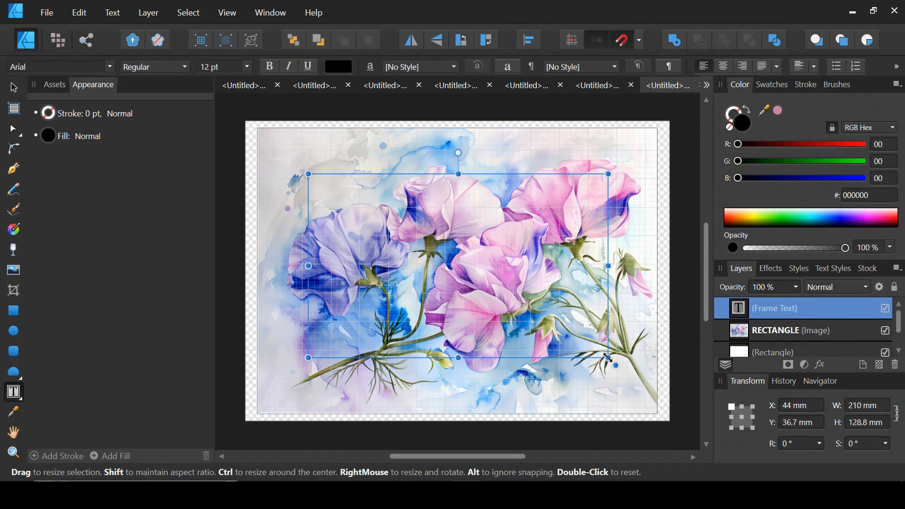
text(Mum)
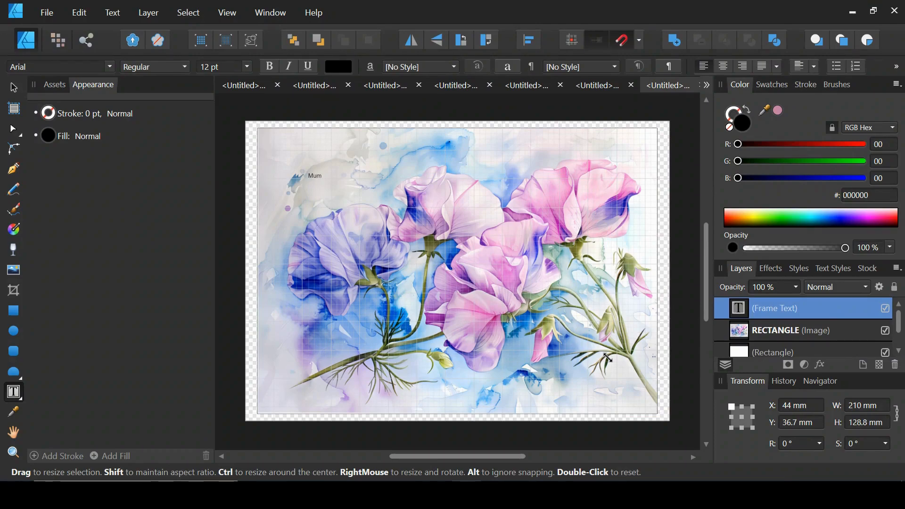
text('s Kitchen)
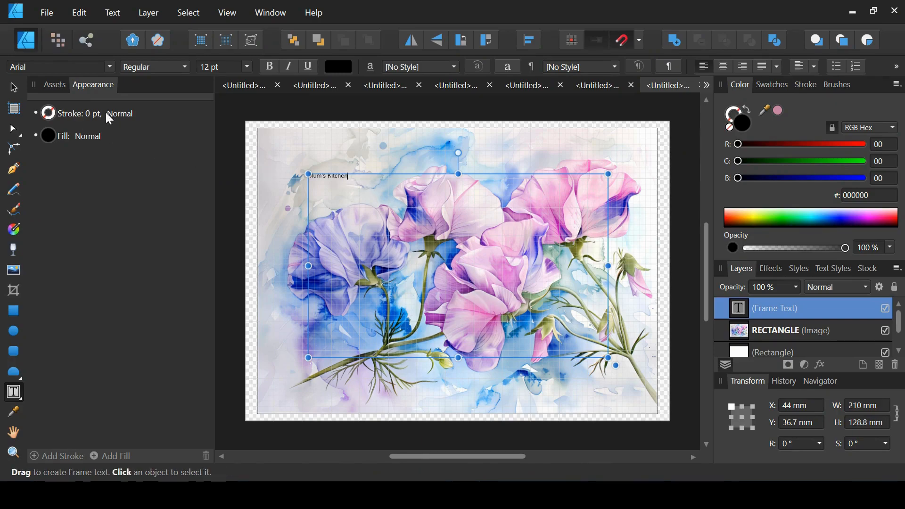
Try the Mum's Kitchen text at 100 pt and enlarge it to 120 pt
click(18, 397)
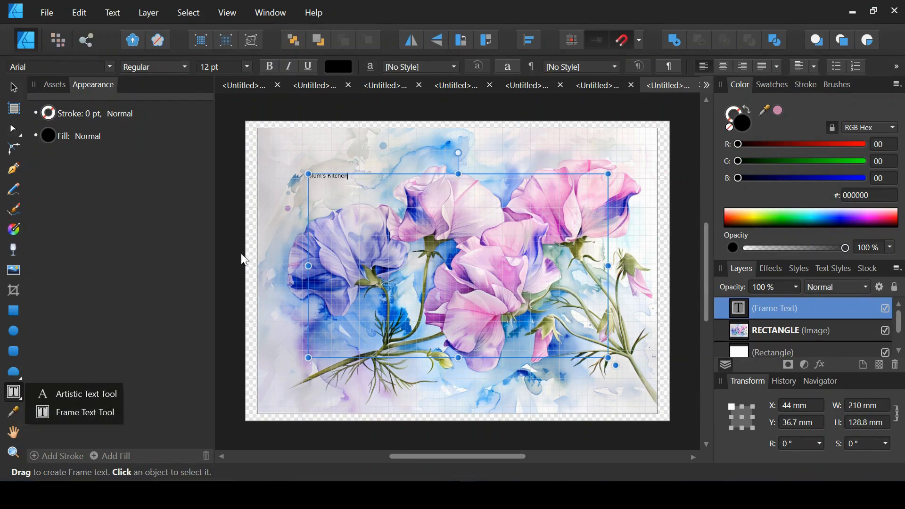
click(369, 181)
drag(372, 183, 308, 180)
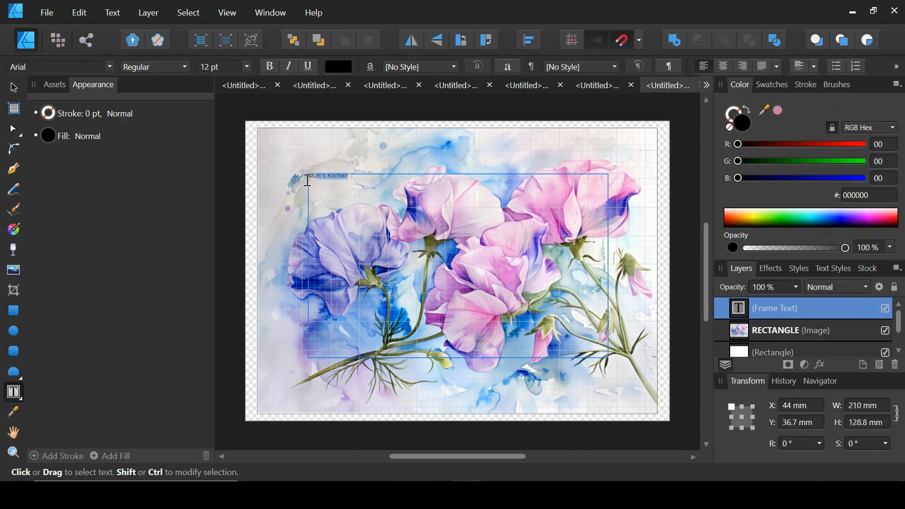
click(216, 66)
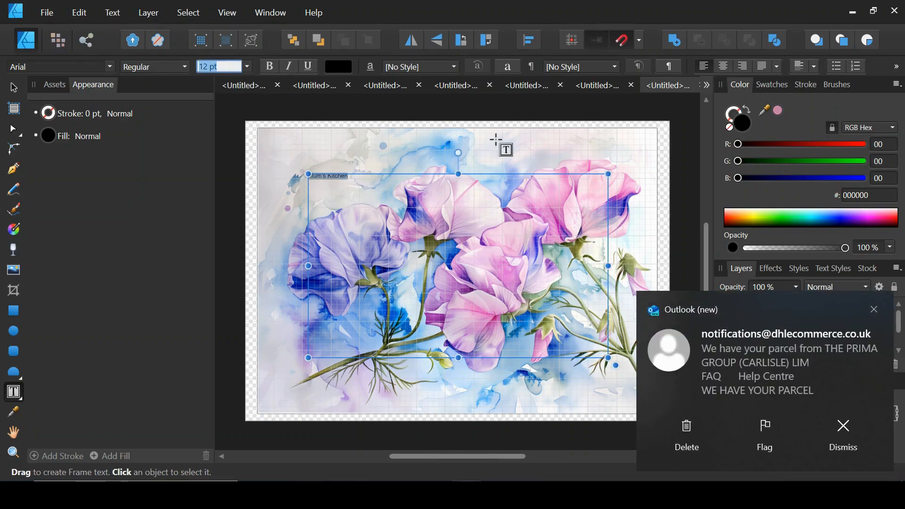
click(874, 309)
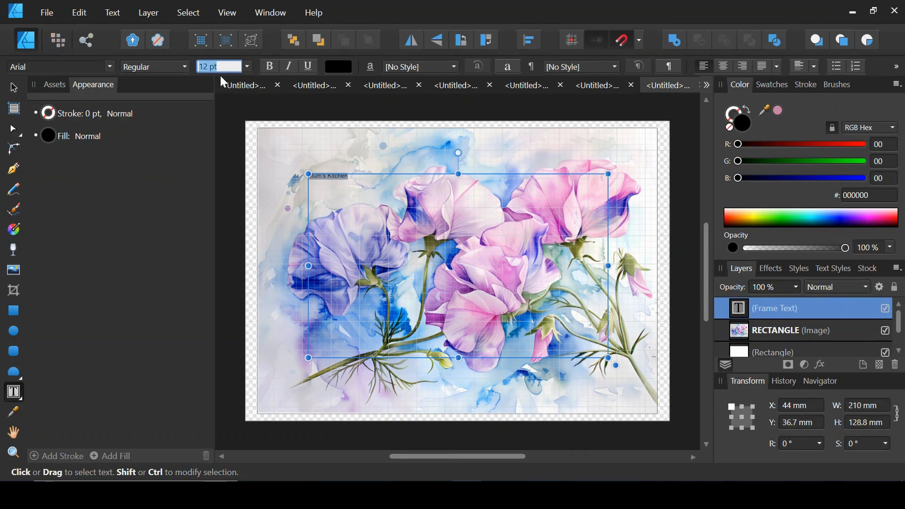
key(Return)
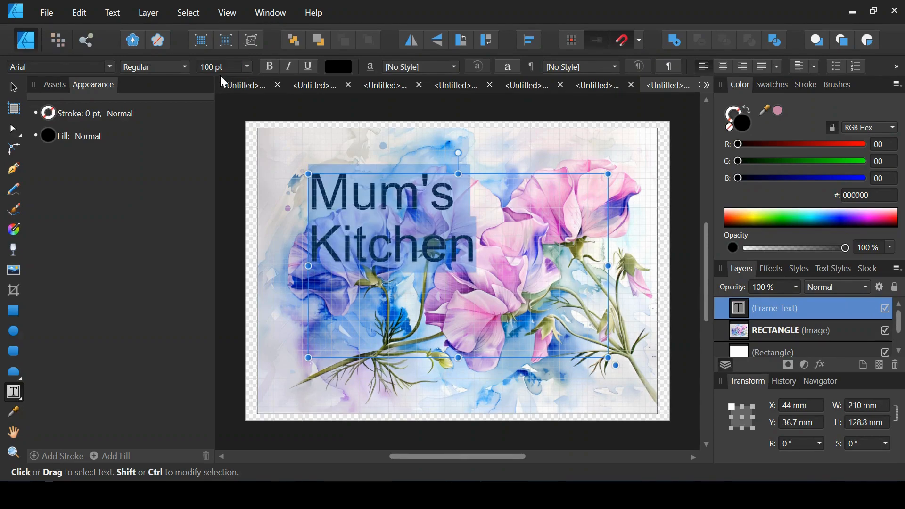
click(217, 67)
text(20)
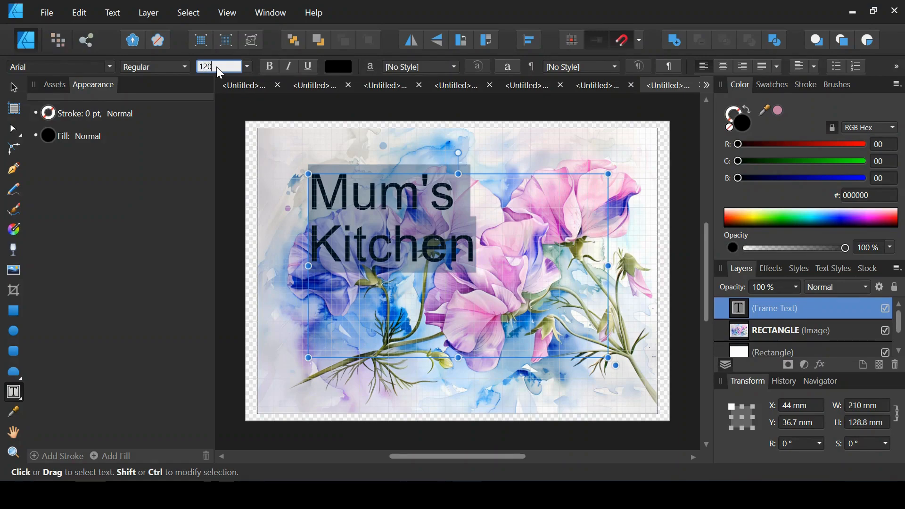
key(Return)
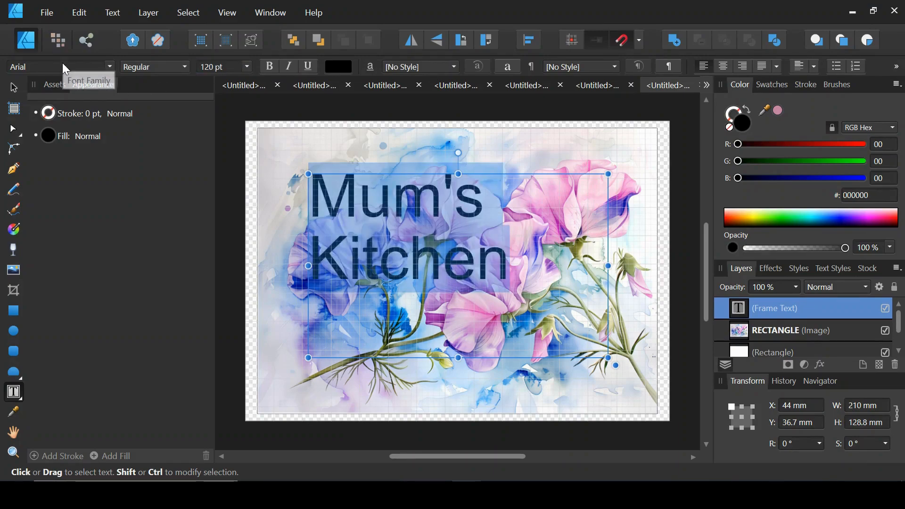
Centre the Mum's Kitchen text horizontally and vertically in its frame and move the frame to the middle of the flower image
click(725, 65)
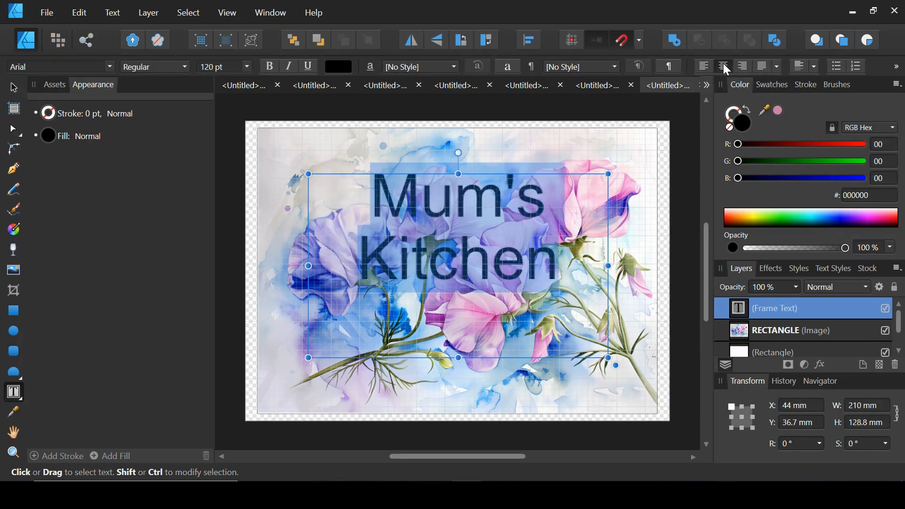
click(802, 66)
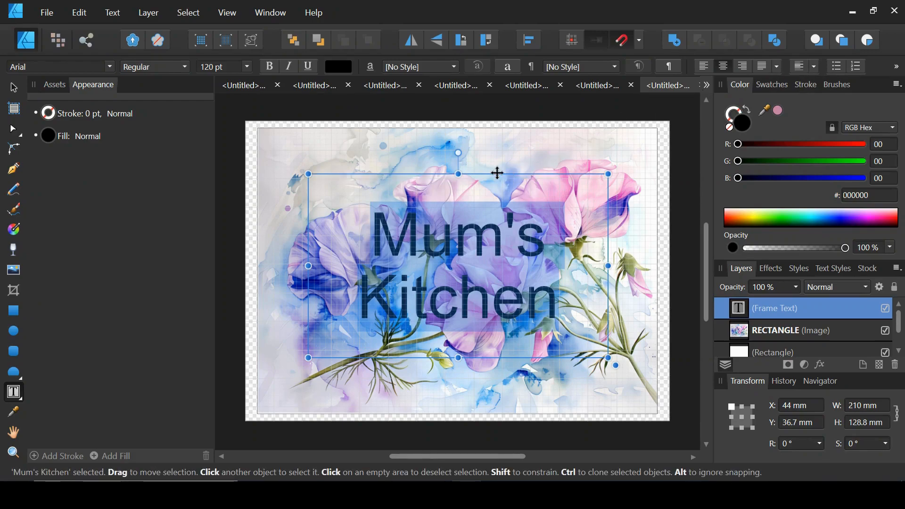
mouse_move(495, 168)
mouse_down()
mouse_move(495, 157)
mouse_move(495, 176)
mouse_up()
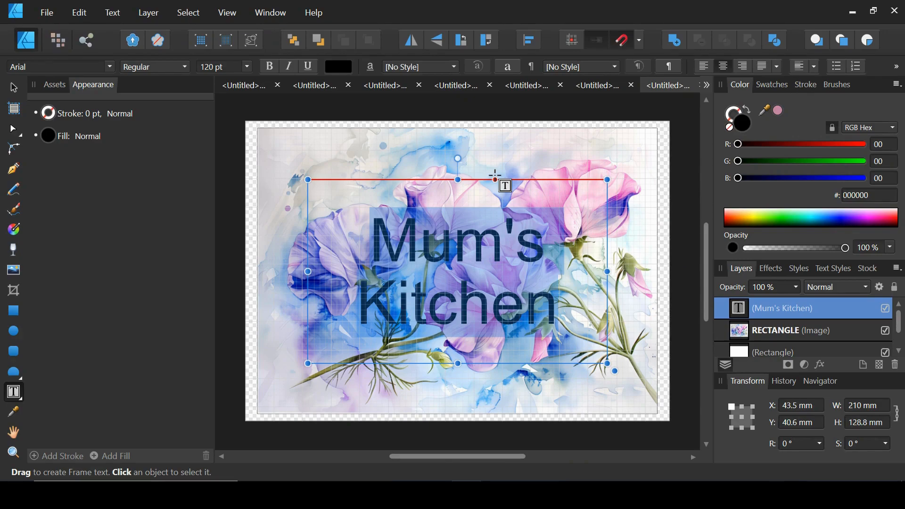
Enable the Outline layer effect on the Mum's Kitchen text
click(764, 269)
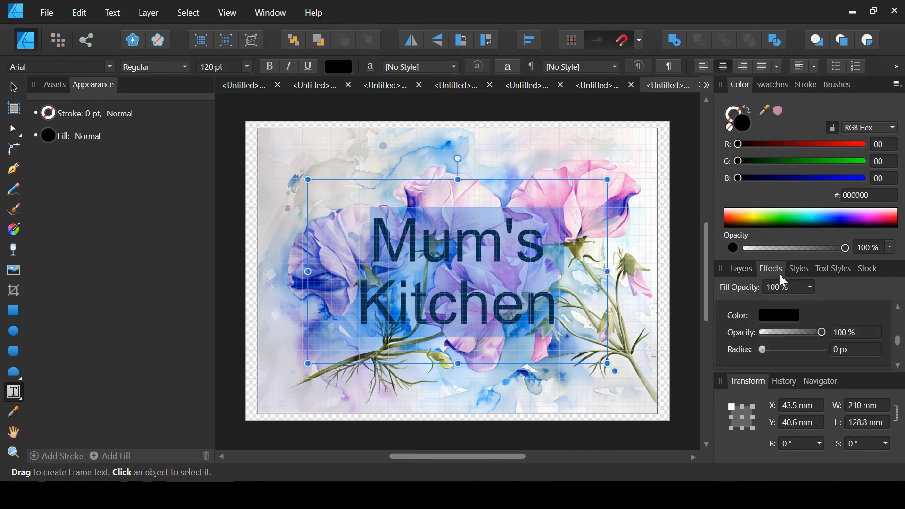
scroll(902, 315, up, 3)
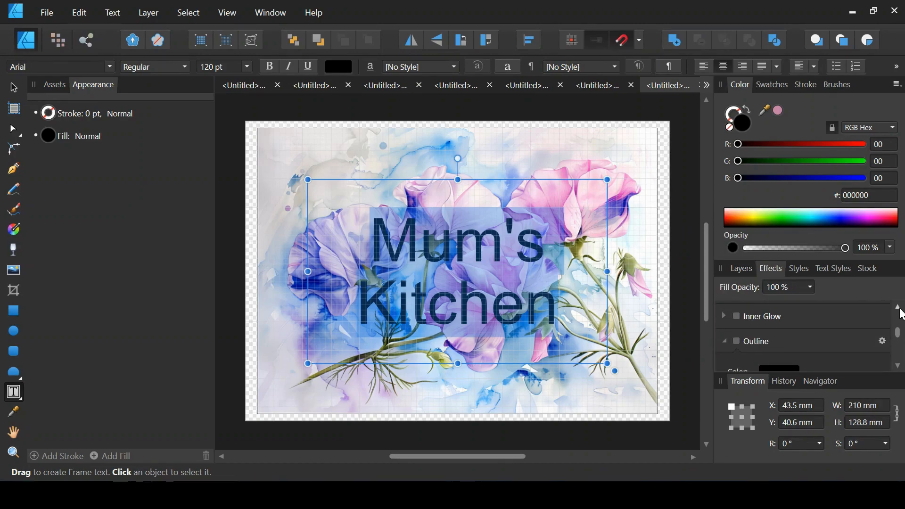
scroll(901, 315, up, 2)
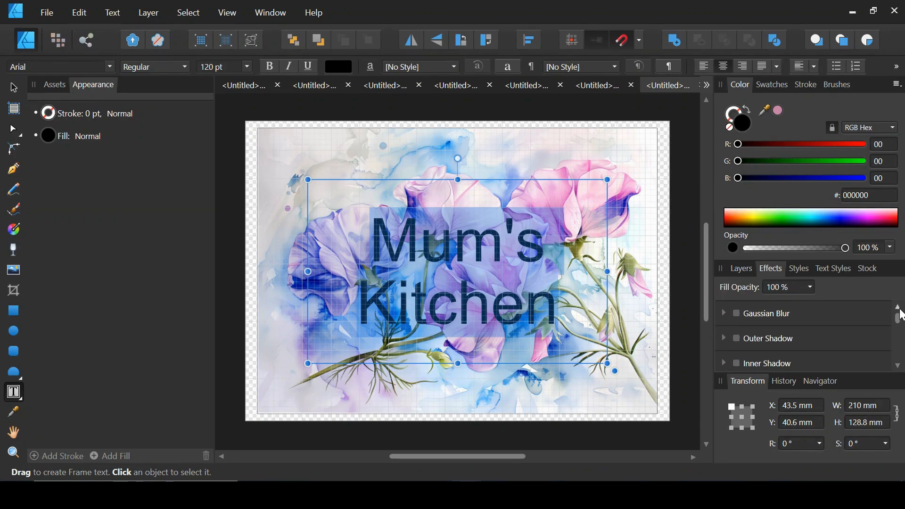
click(899, 367)
click(899, 366)
click(899, 367)
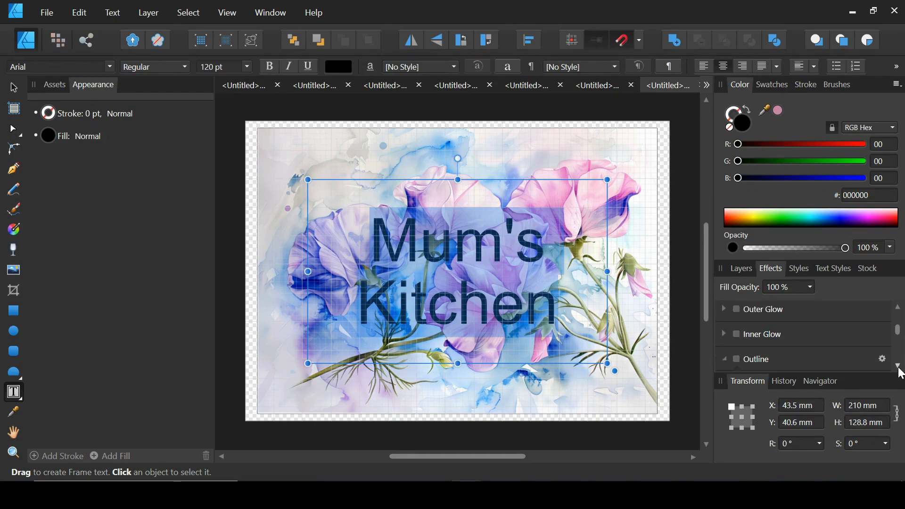
click(899, 367)
click(737, 336)
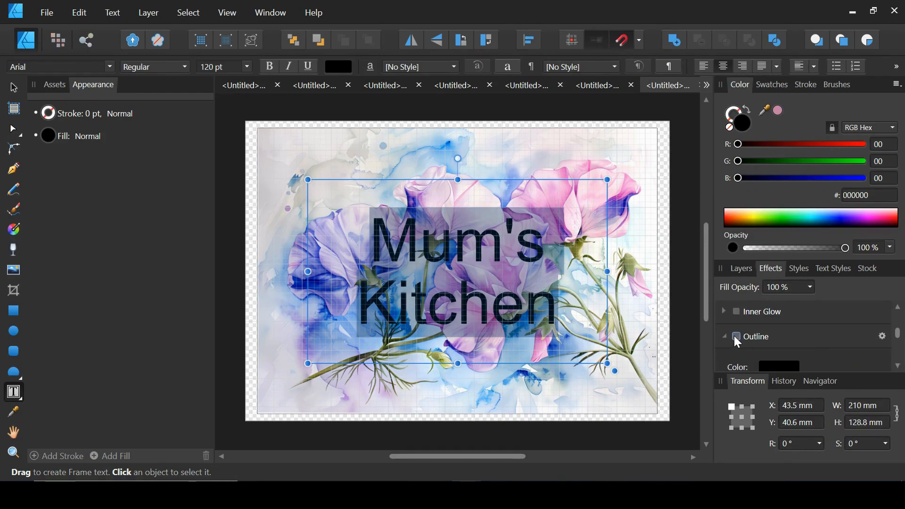
Set the Mum's Kitchen text's outline effect colour to white, hex FFFFFF
click(899, 366)
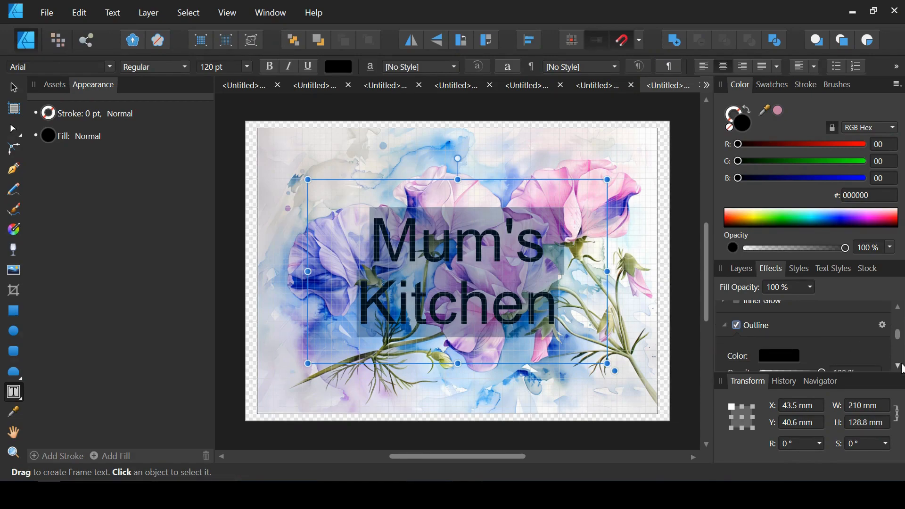
click(899, 367)
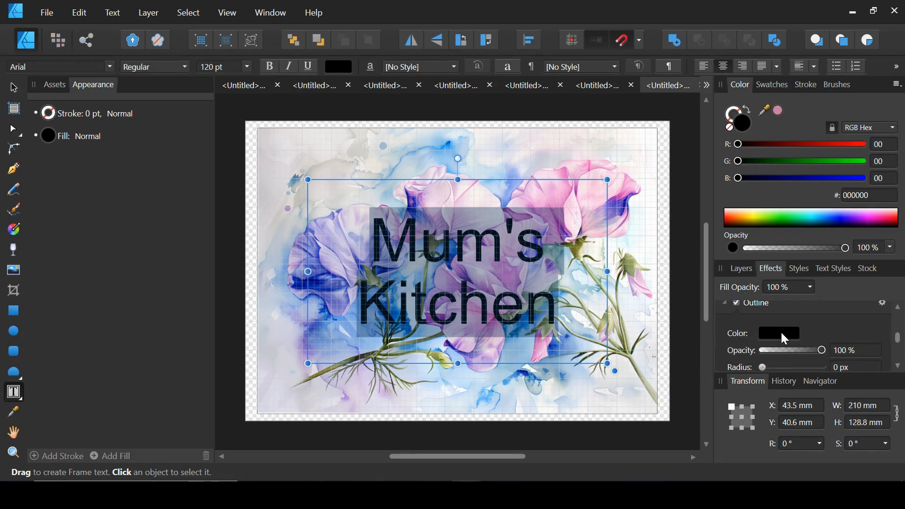
click(781, 334)
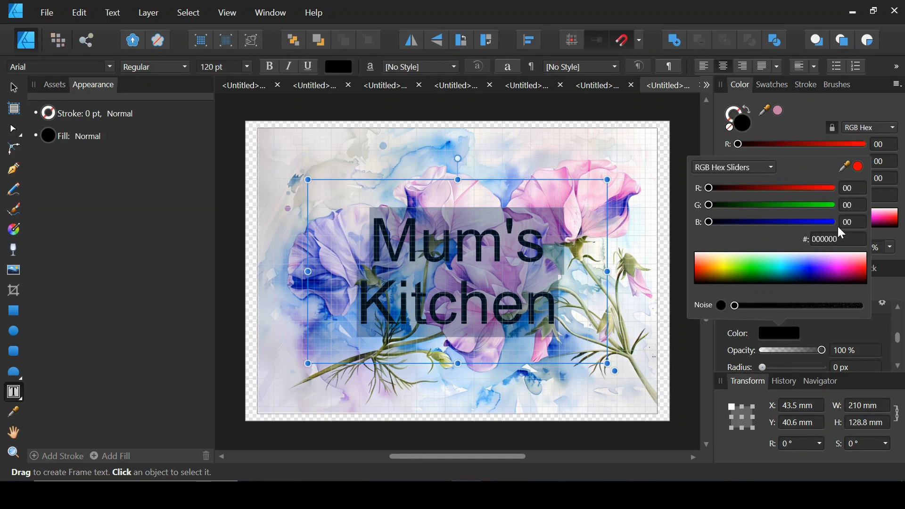
click(839, 243)
text(fffff)
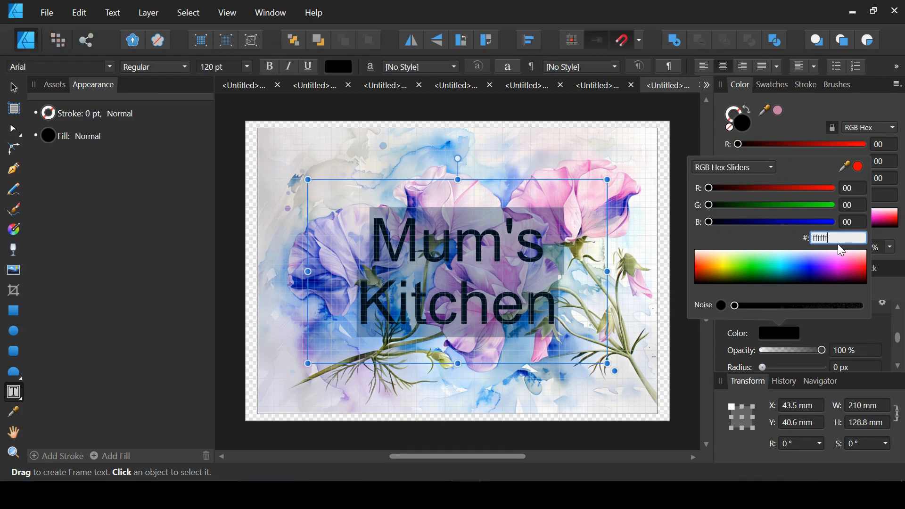
text(f)
key(Return)
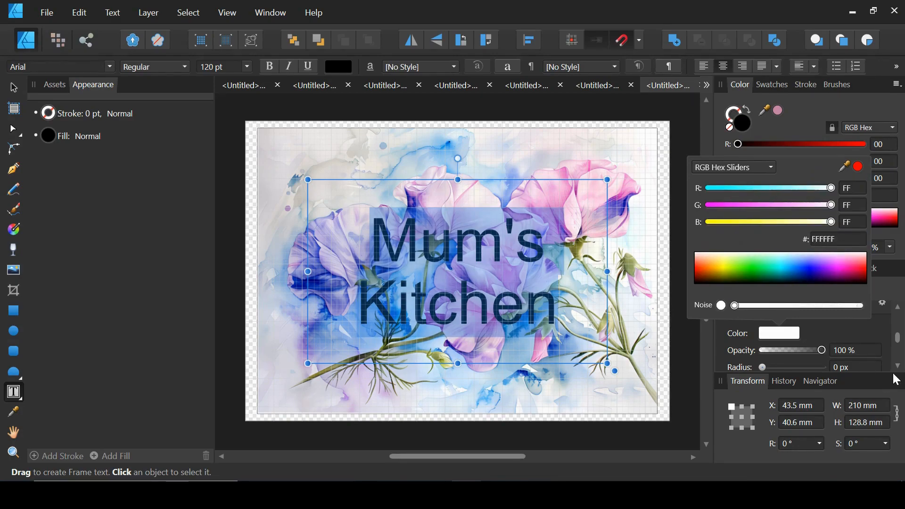
Increase the white outline's radius to about 15.7 px and deselect the Mum's Kitchen text
scroll(900, 372, down, 2)
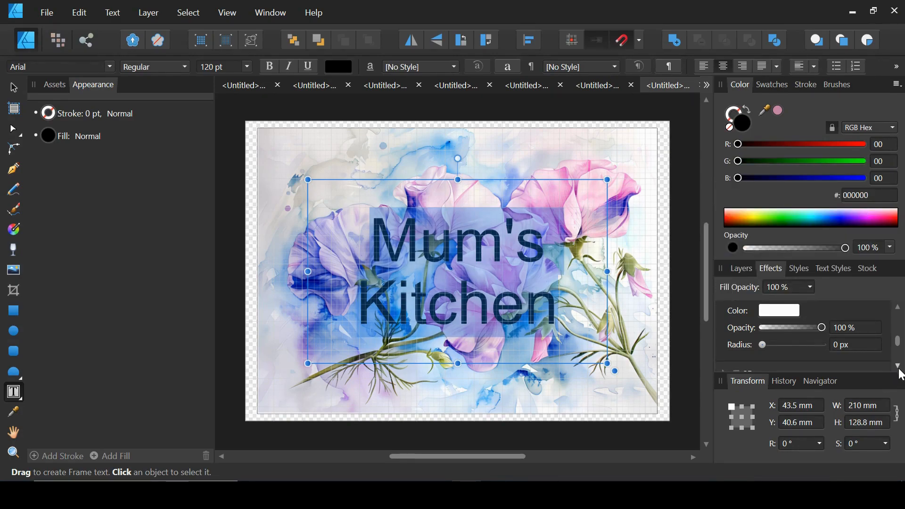
drag(764, 343, 793, 346)
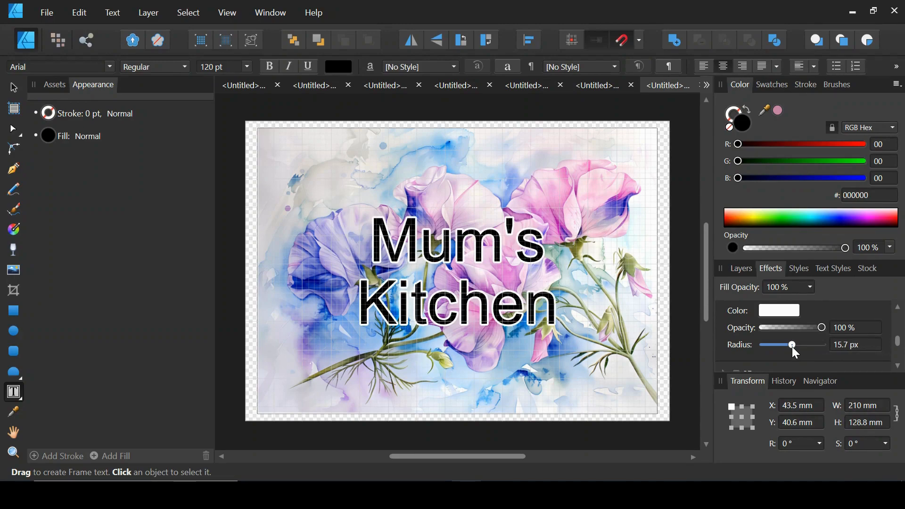
click(13, 86)
click(233, 187)
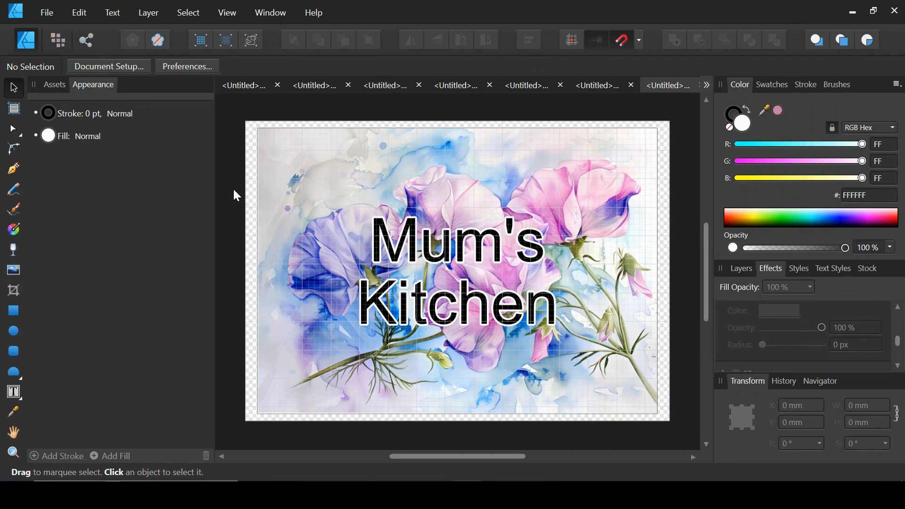
Lower the opacity of the sweet pea RECTANGLE image layer to 87% and deselect it
click(744, 268)
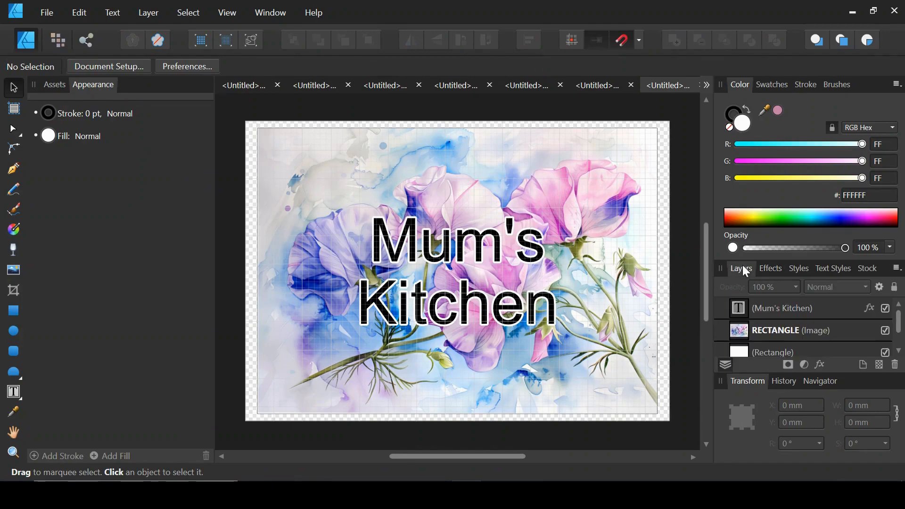
click(811, 330)
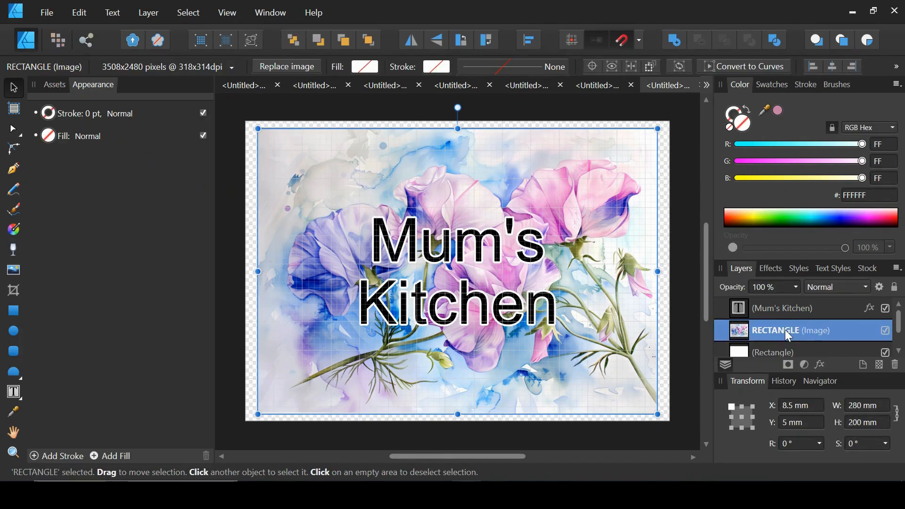
click(797, 288)
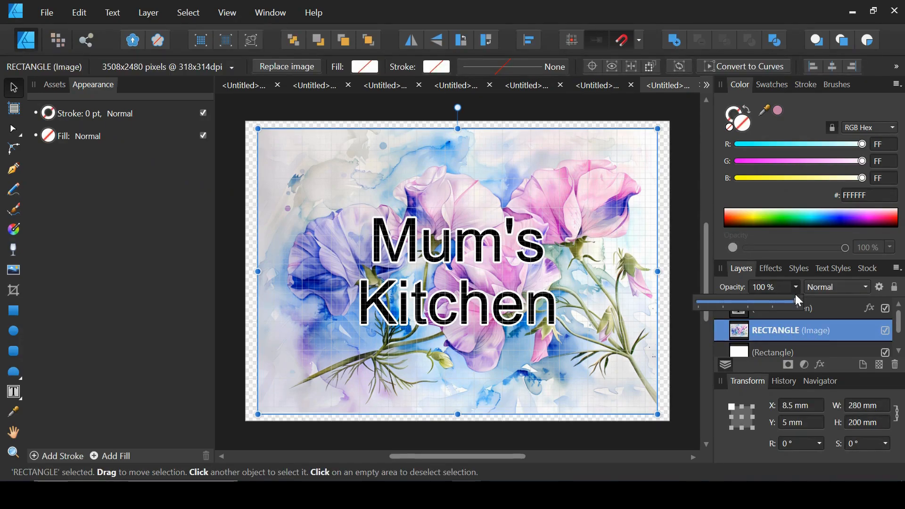
drag(797, 299, 785, 302)
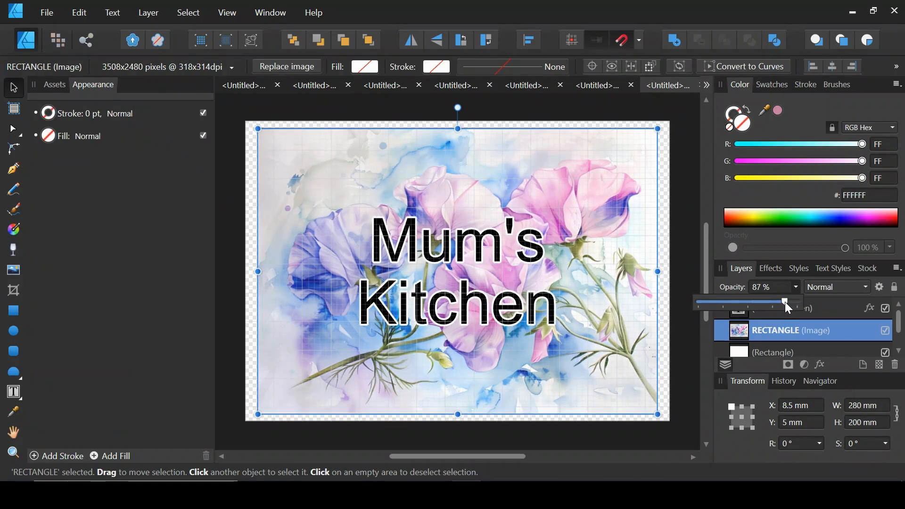
click(685, 275)
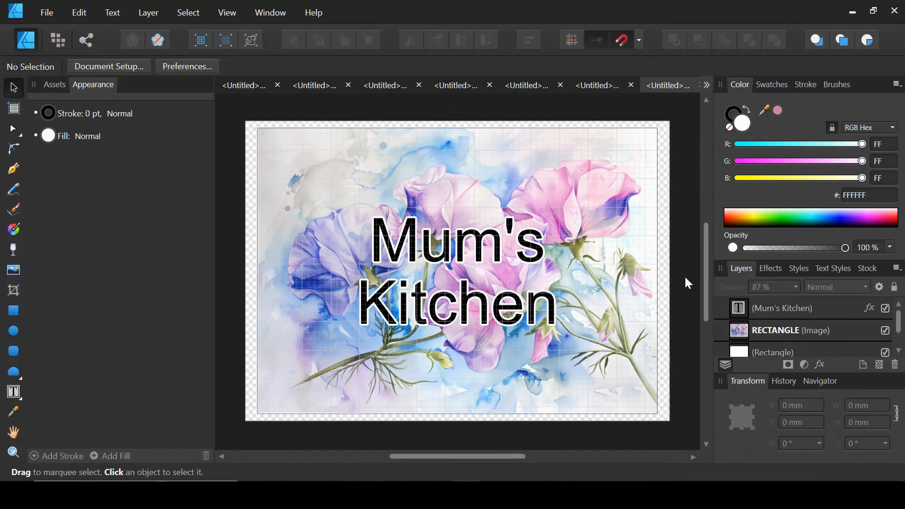